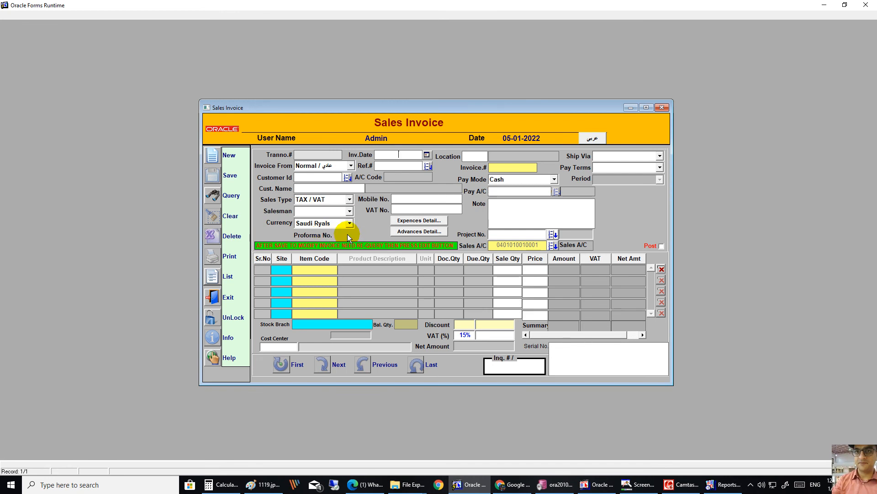
Step: Show the Sales Invoice form in Arabic, then switch it back to English, widening the window each time
click(592, 138)
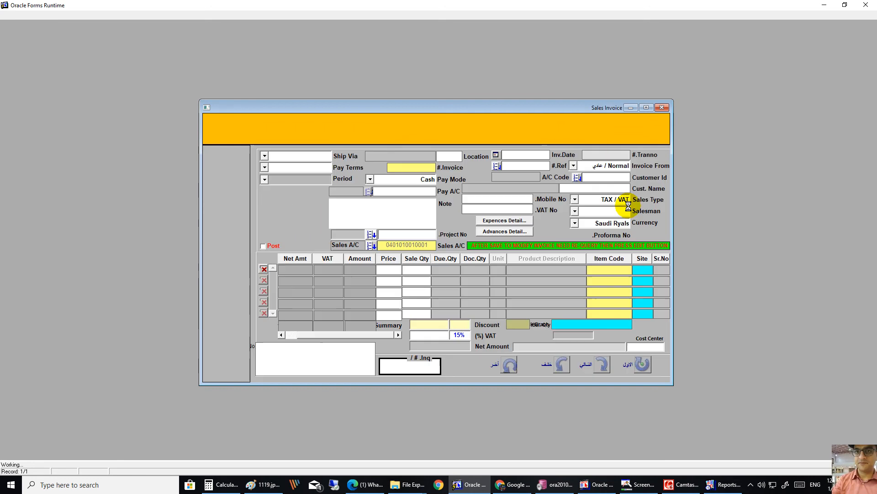
mouse_move(673, 192)
mouse_down()
mouse_move(692, 197)
mouse_move(676, 194)
mouse_up()
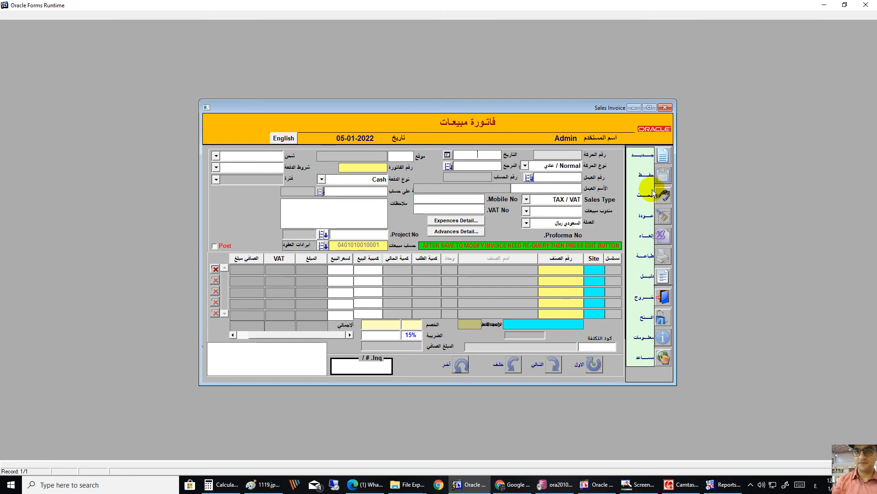
click(288, 138)
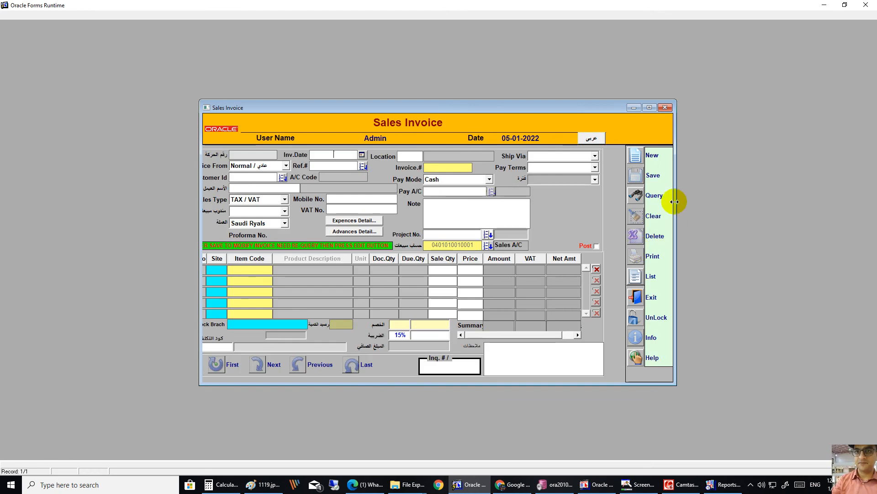
mouse_move(676, 202)
mouse_down()
mouse_move(703, 201)
mouse_move(675, 197)
mouse_up()
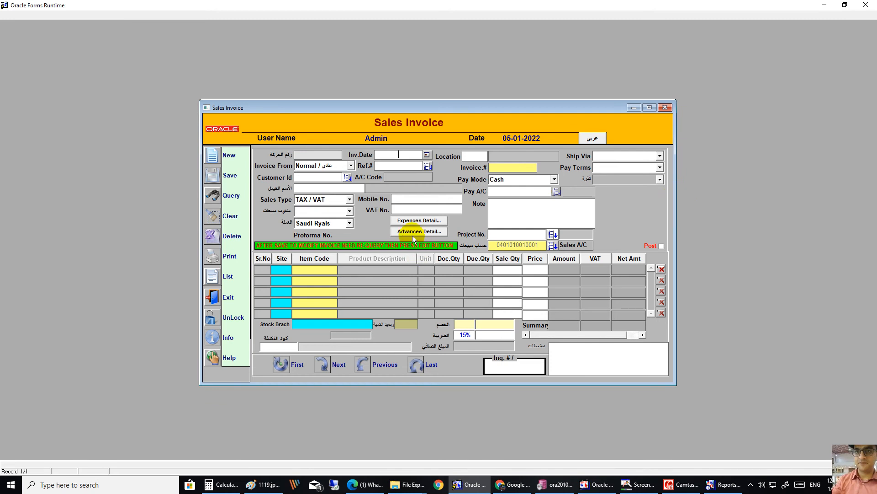
Step: Create a new invoice at branch 1 Micro Systems, keeping Invoice From as Normal
click(216, 156)
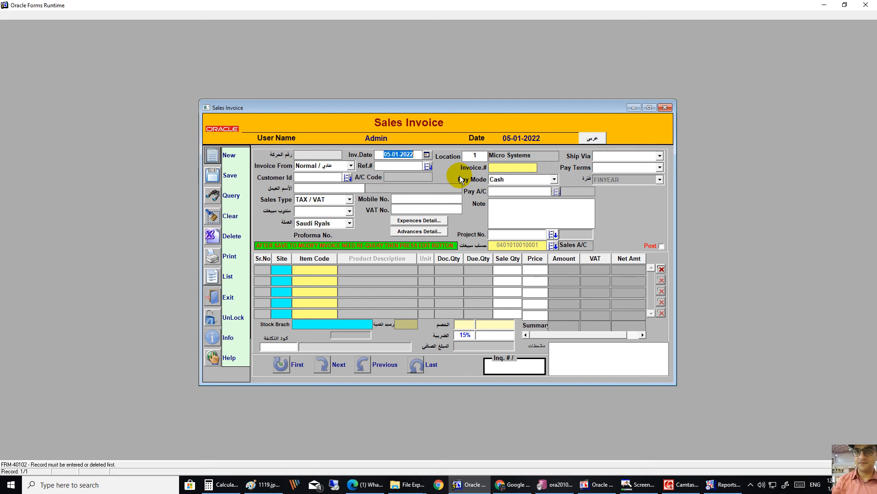
key(Tab)
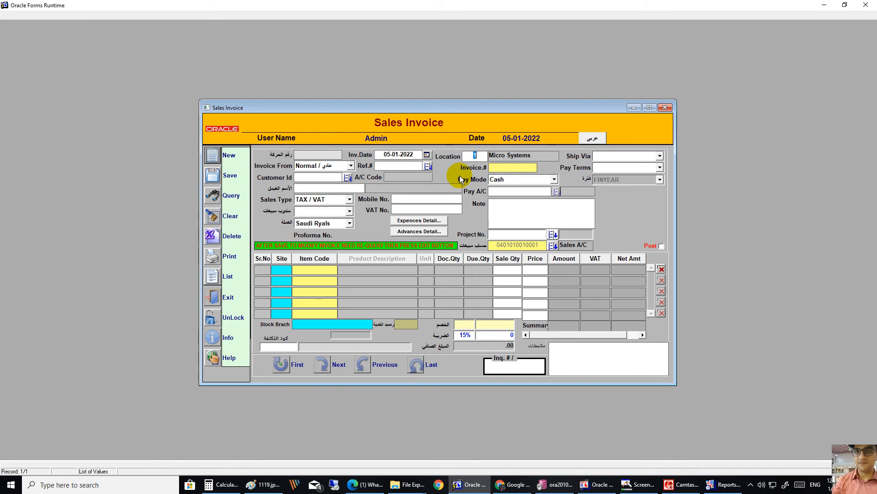
key(F9)
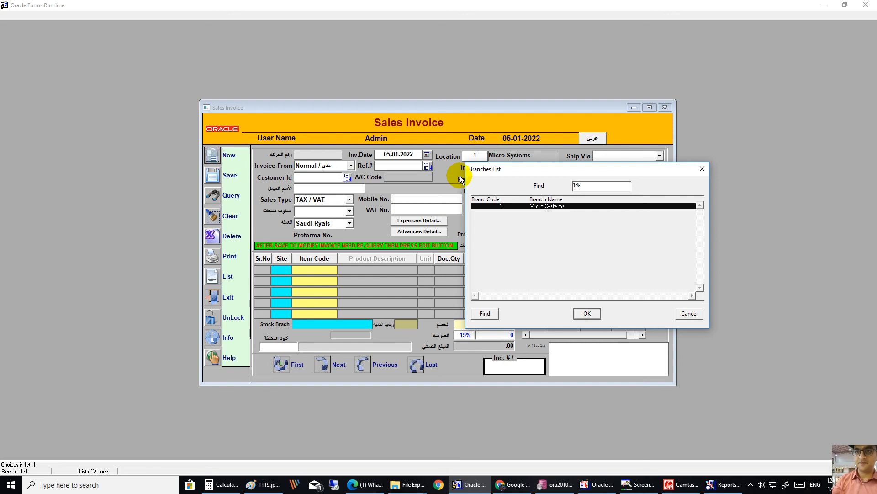
key(Return)
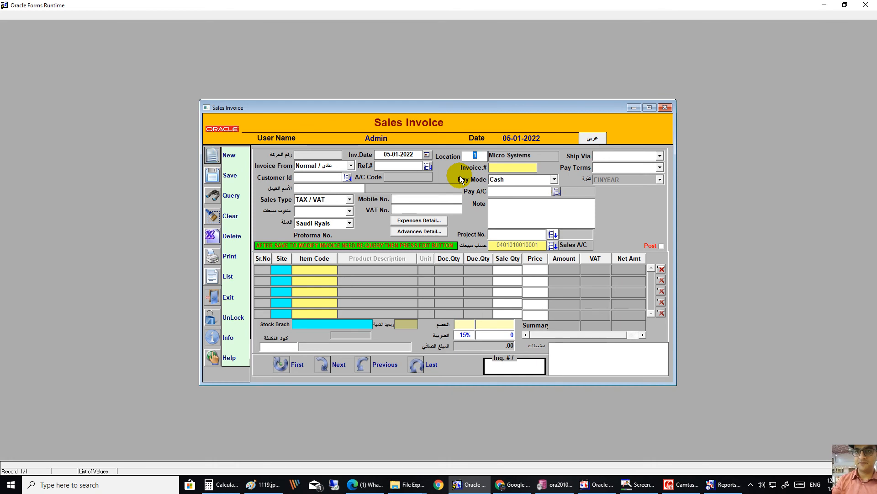
key(Return)
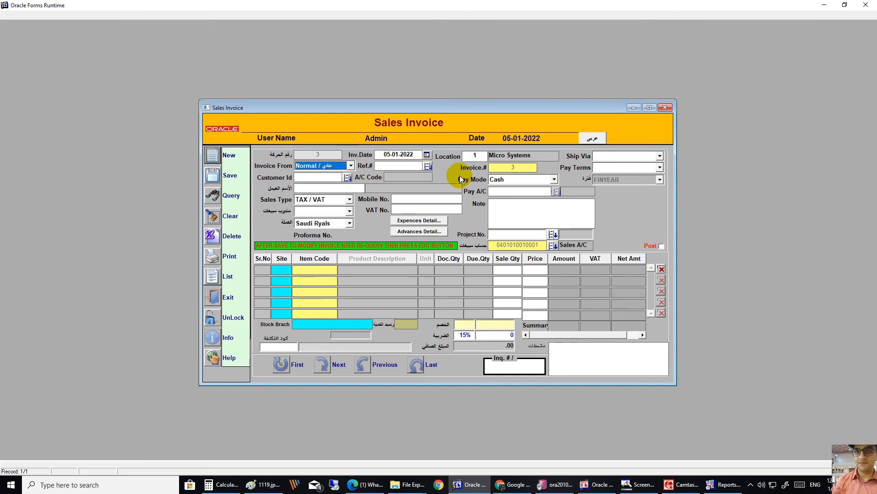
key(alt+Down)
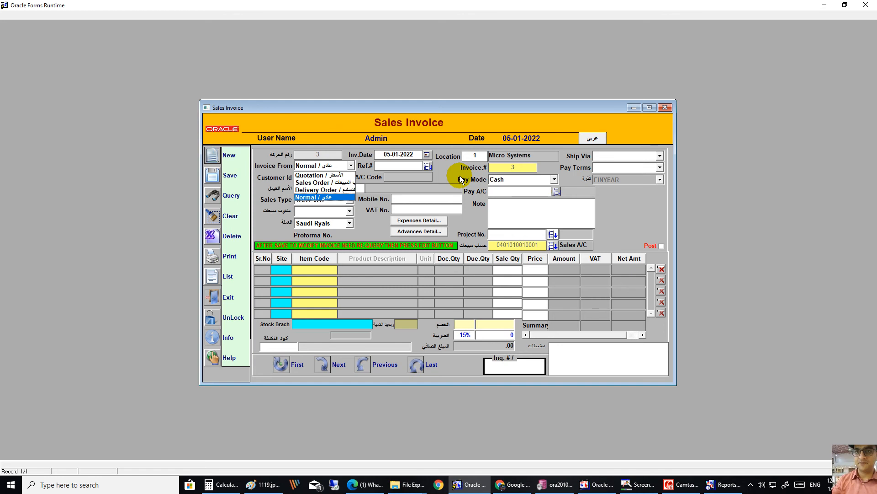
key(Return)
key(Return)
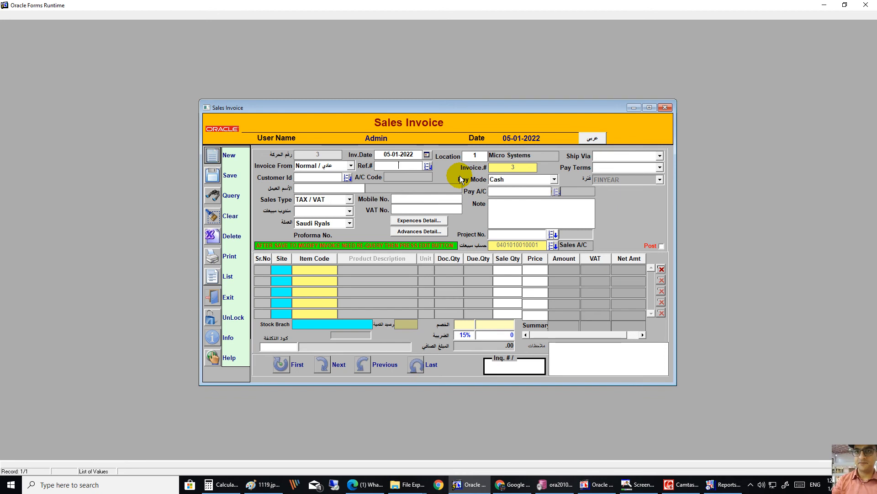
Step: Pick Cash Customer 1000 from the customer list, keep Cash pay mode, and dismiss the name warning
key(F9)
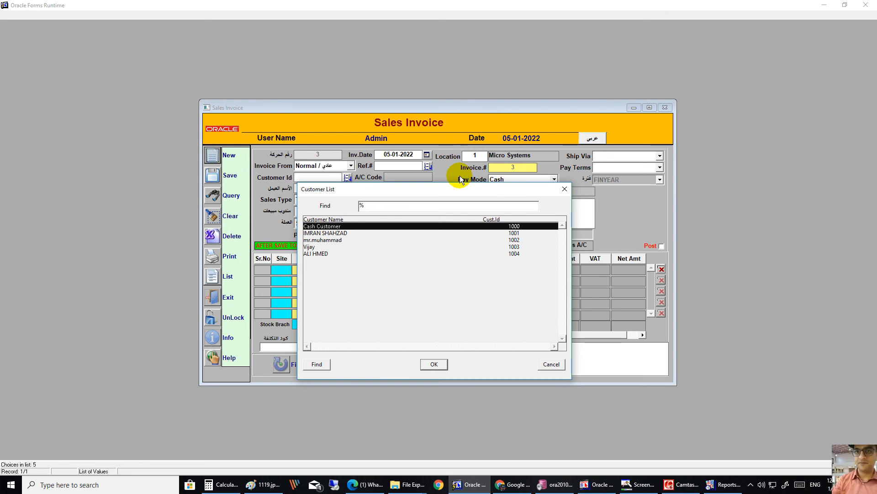
key(Return)
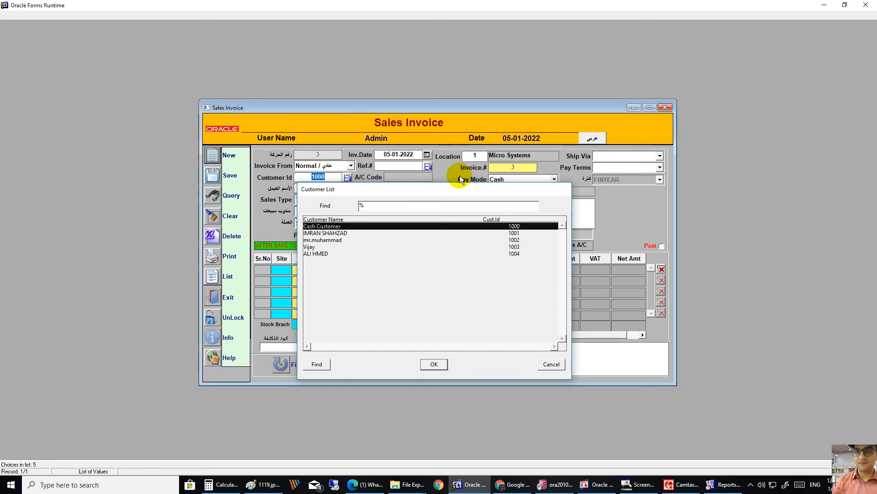
key(Return)
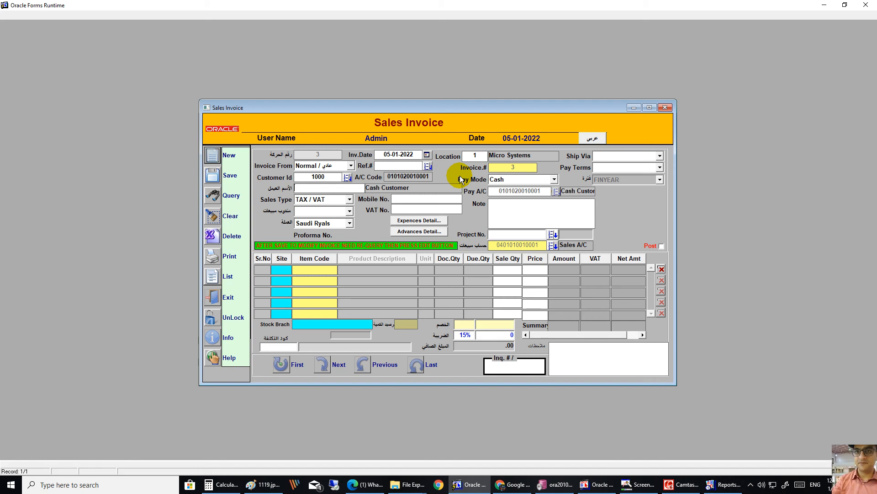
click(516, 181)
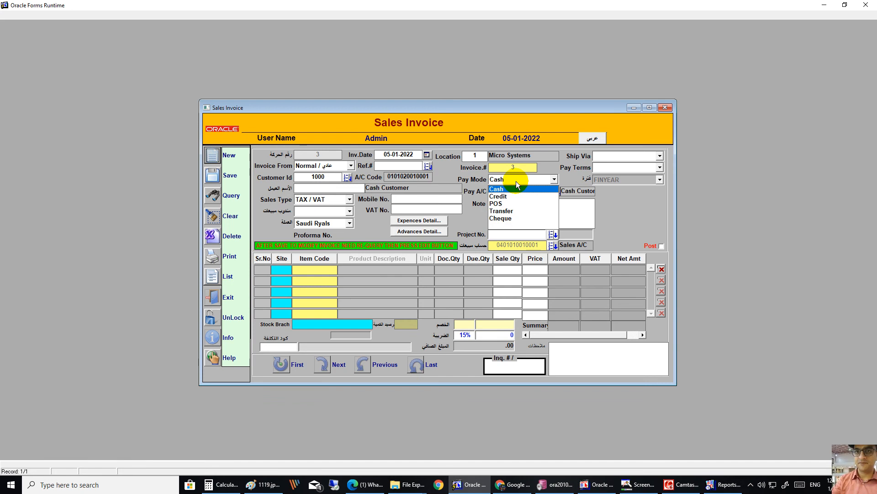
click(516, 181)
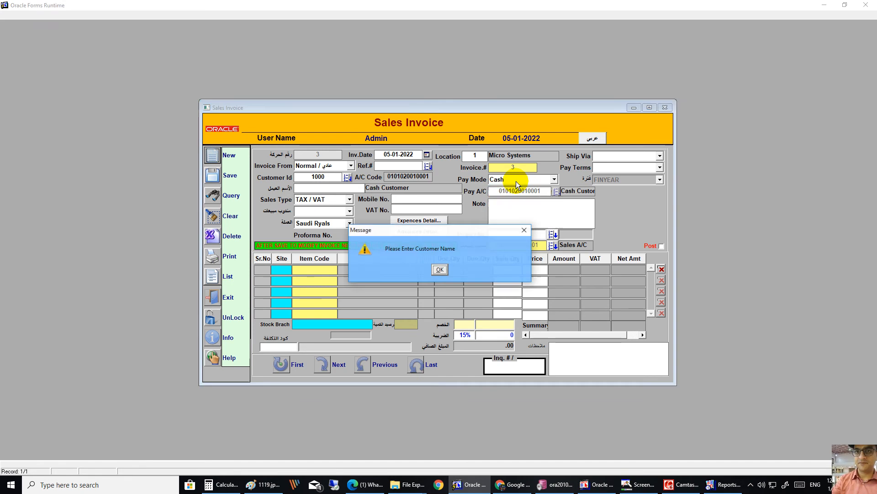
click(439, 268)
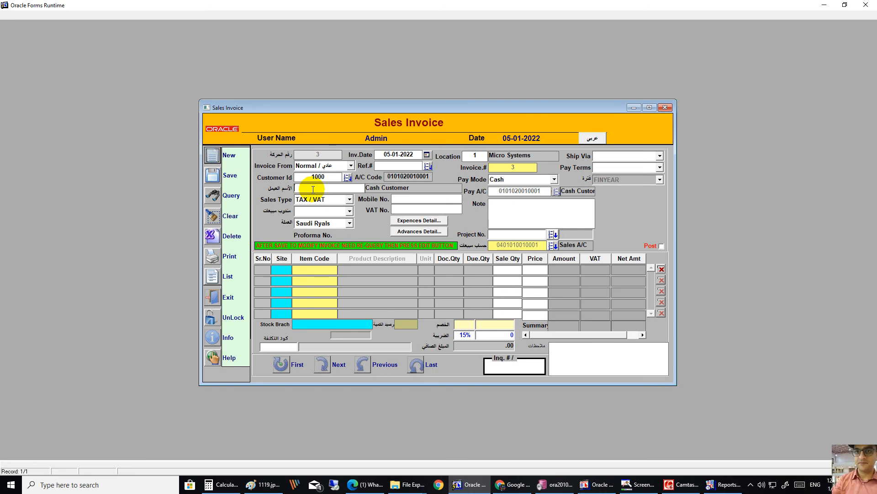
Step: Enter the customer's name and mobile number, adding the missing tenth digit after the warning
click(312, 188)
key(Tab)
key(Tab)
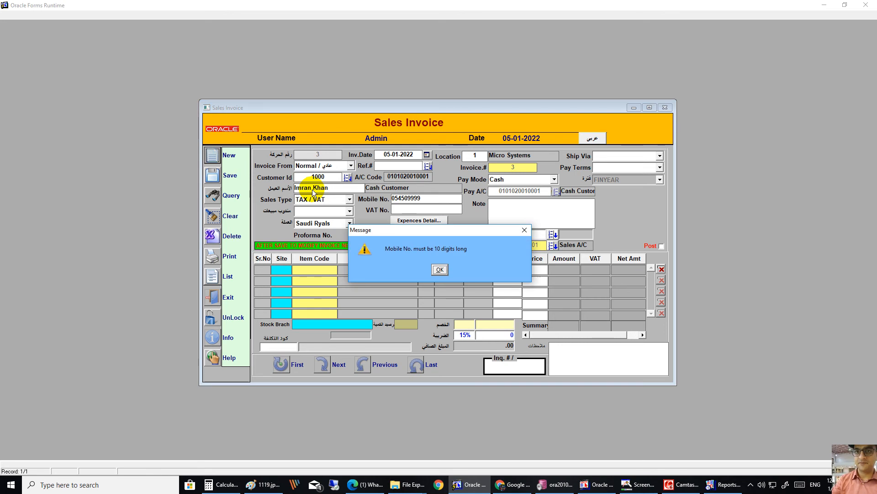
key(Return)
key(End)
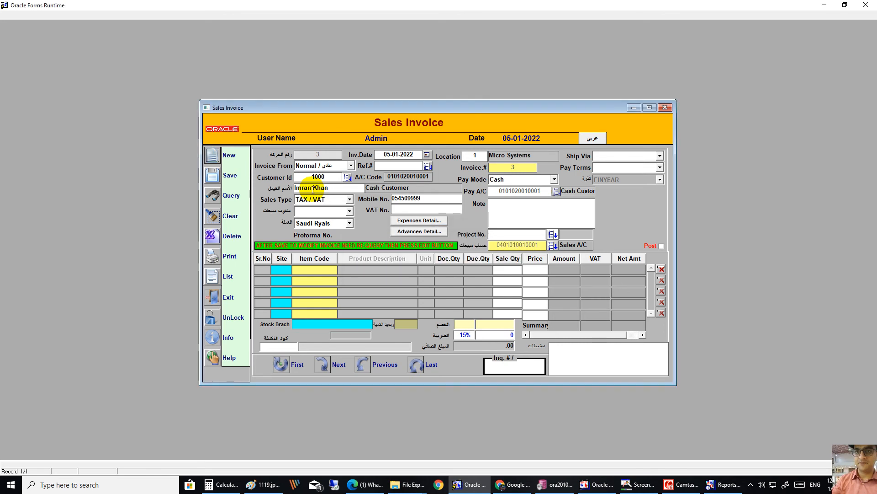
key(Tab)
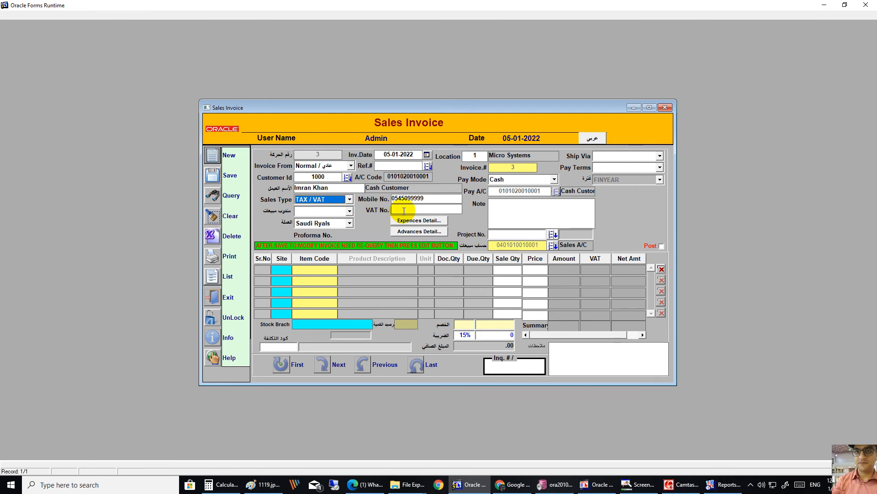
click(322, 201)
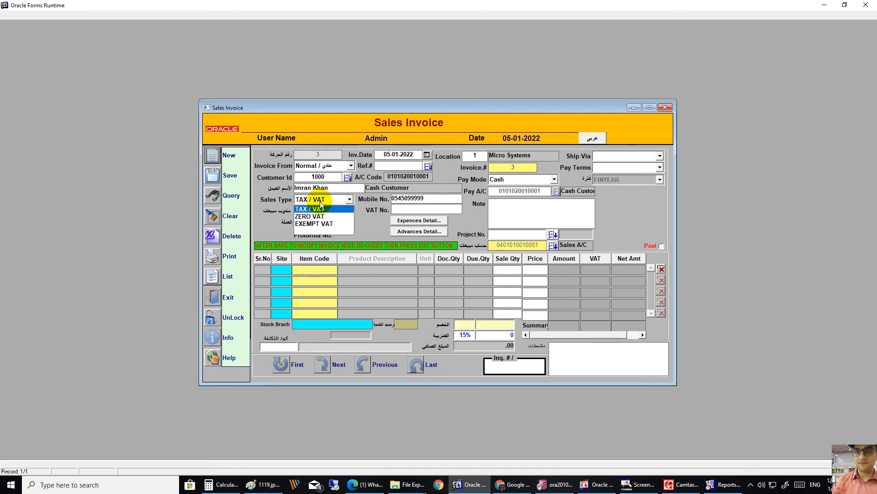
Step: Keep the TAX / VAT sales type and Saudi Ryals currency, and assign the salesman
click(321, 208)
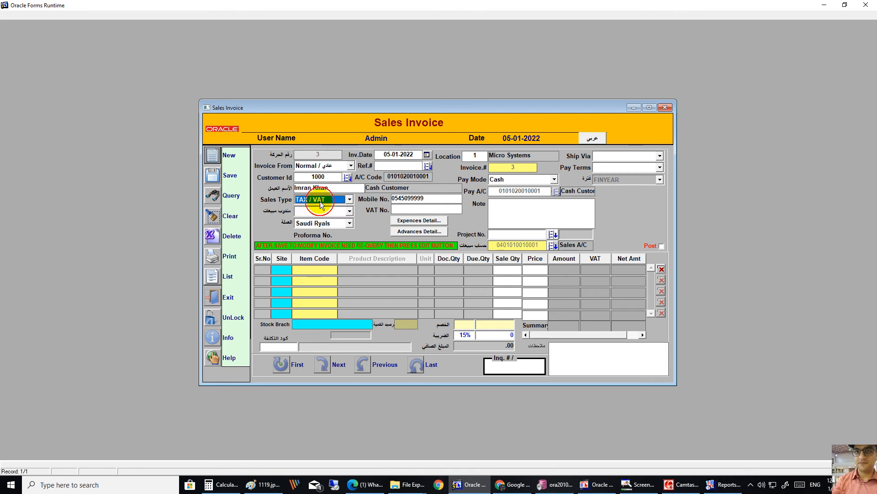
click(320, 212)
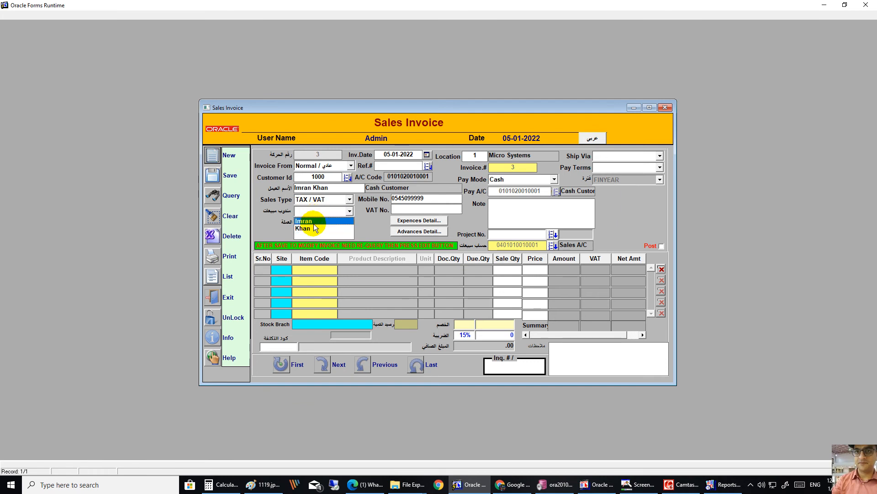
click(314, 223)
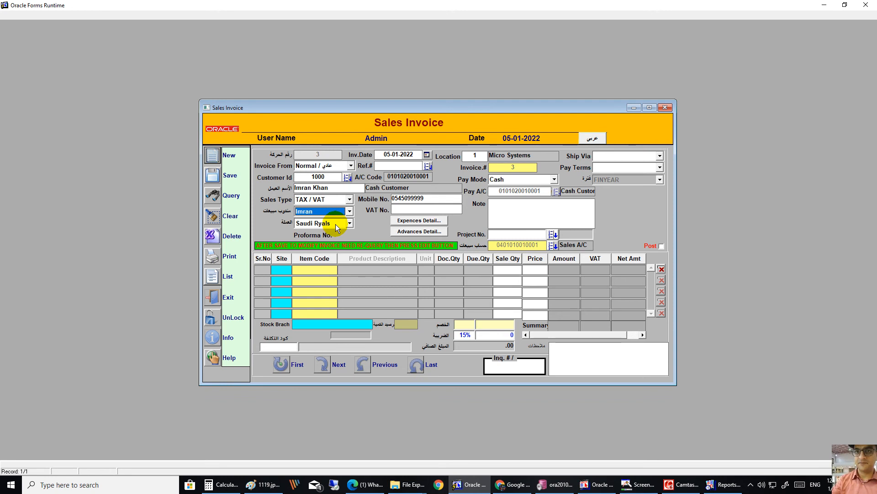
click(336, 224)
click(335, 224)
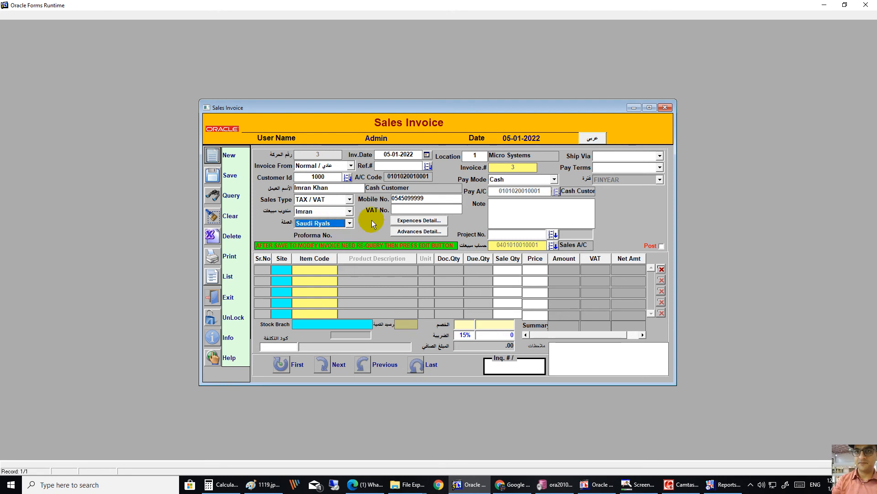
Step: Add the note 'This is test invoice for training purpose.'
click(505, 211)
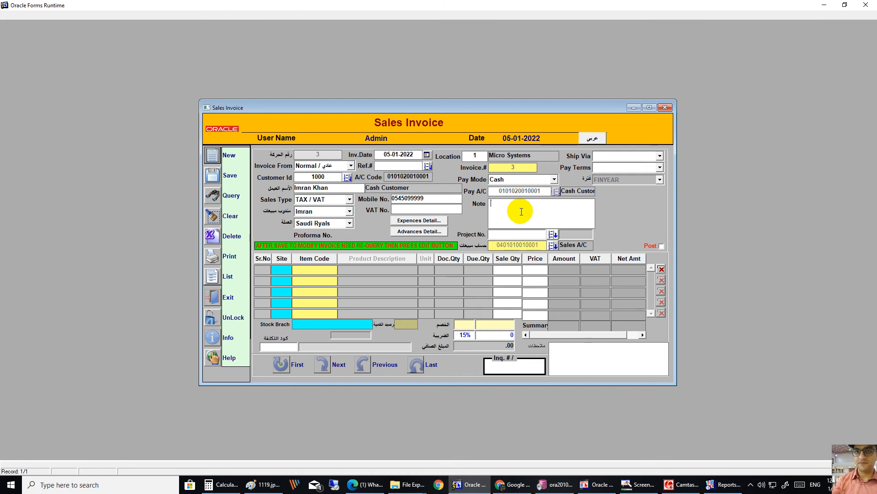
text(This is test invoice)
text(for training purpose.)
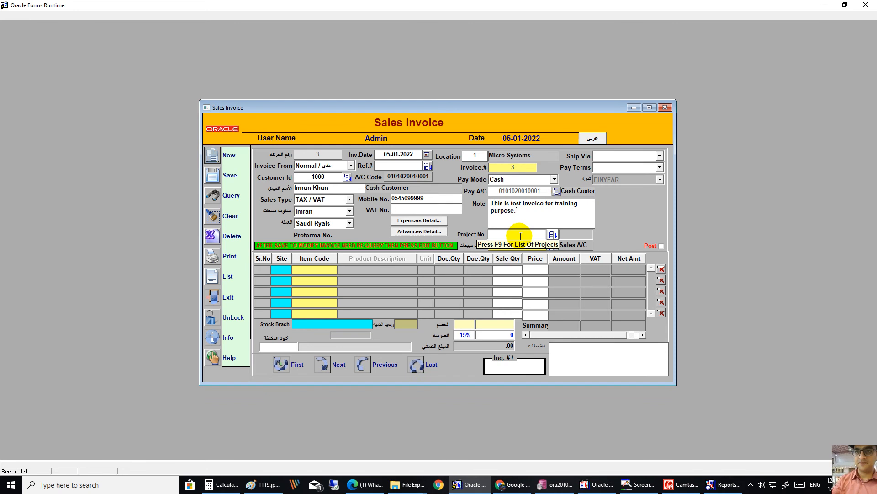
Step: Open the 10-item Products List from the first line's Item Code cell
click(553, 234)
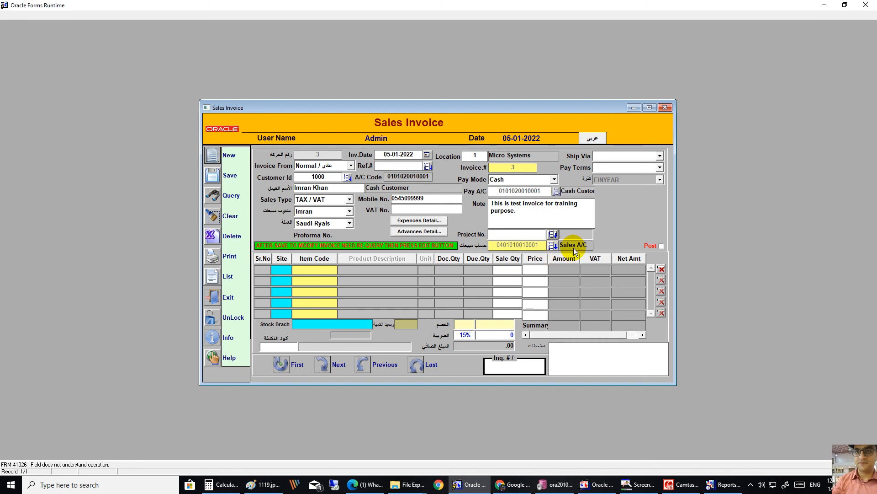
click(328, 269)
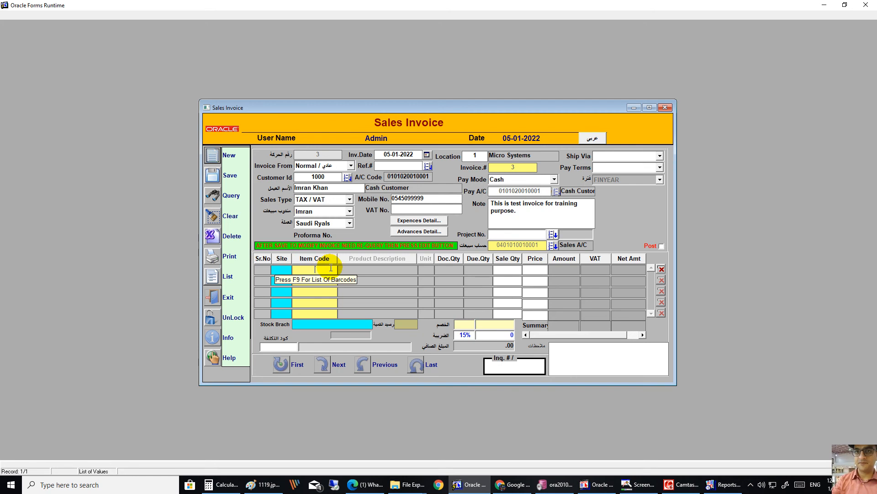
click(284, 270)
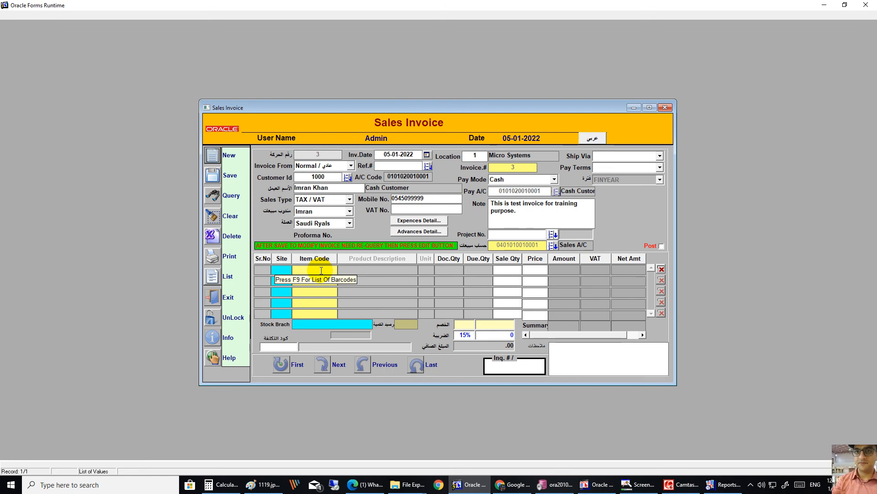
key(F9)
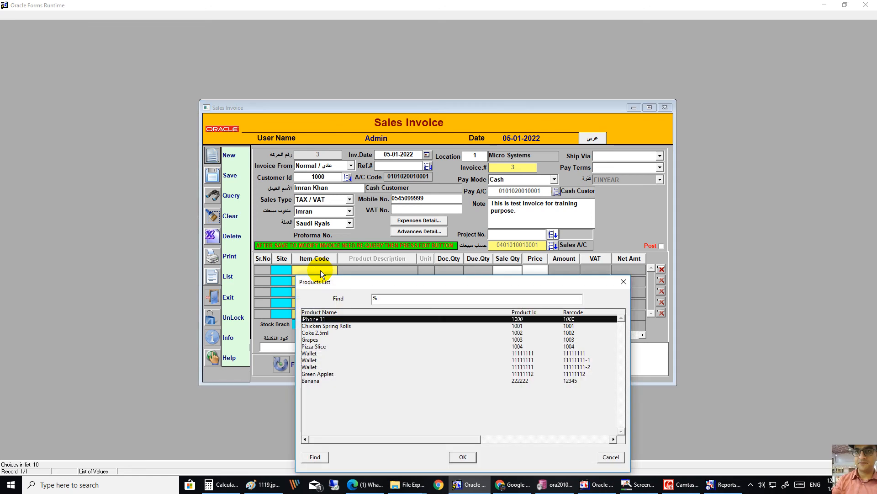
Step: Set the first line to iPhone 11, quantity 1 at 120, then show the form in Arabic
key(Return)
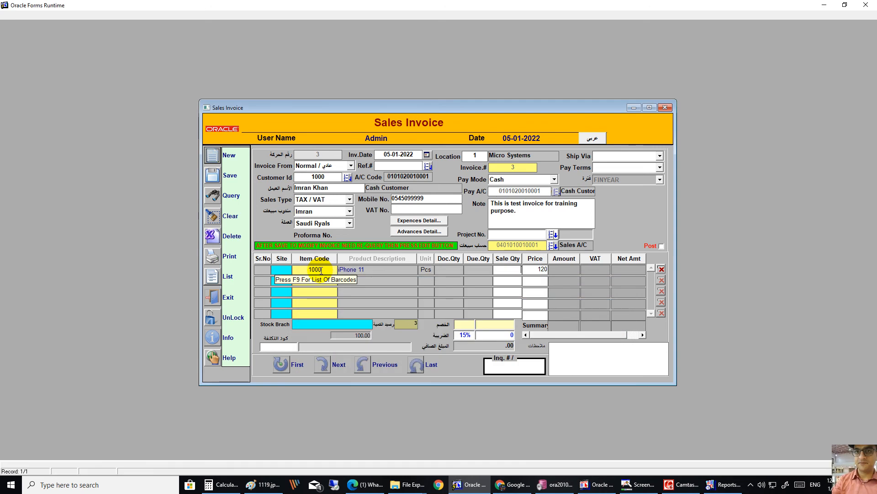
double_click(321, 270)
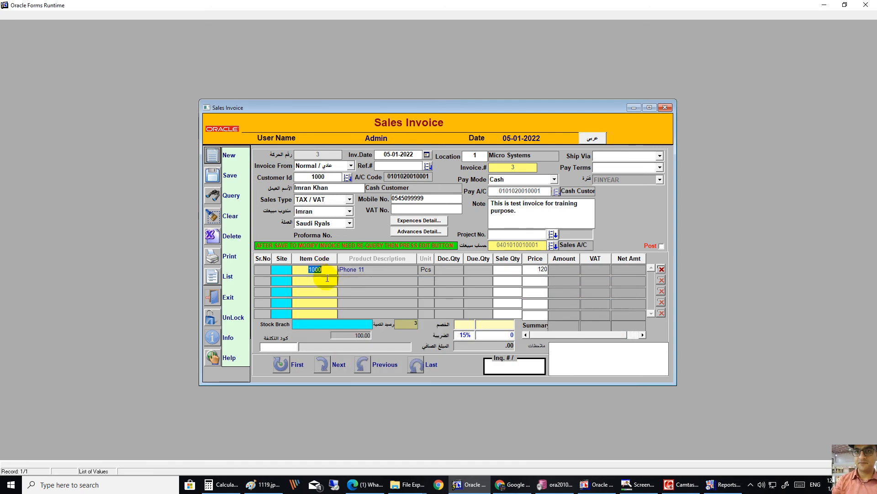
key(BackSpace)
key(F9)
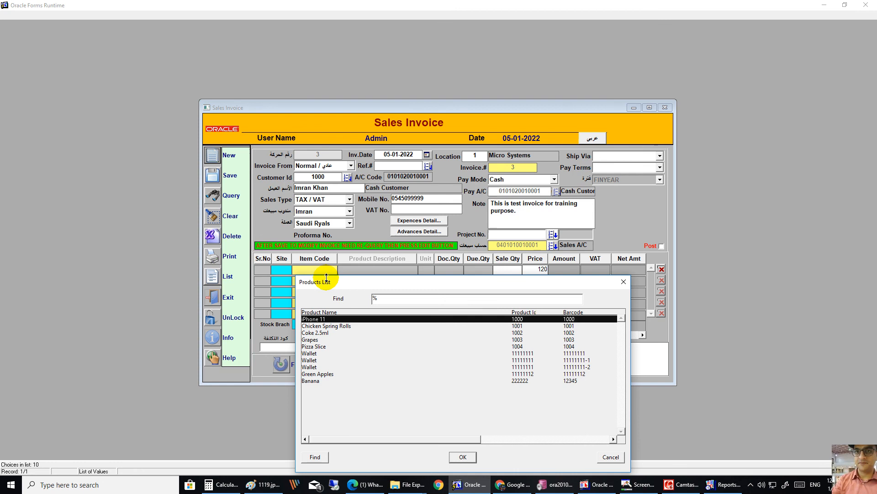
key(Return)
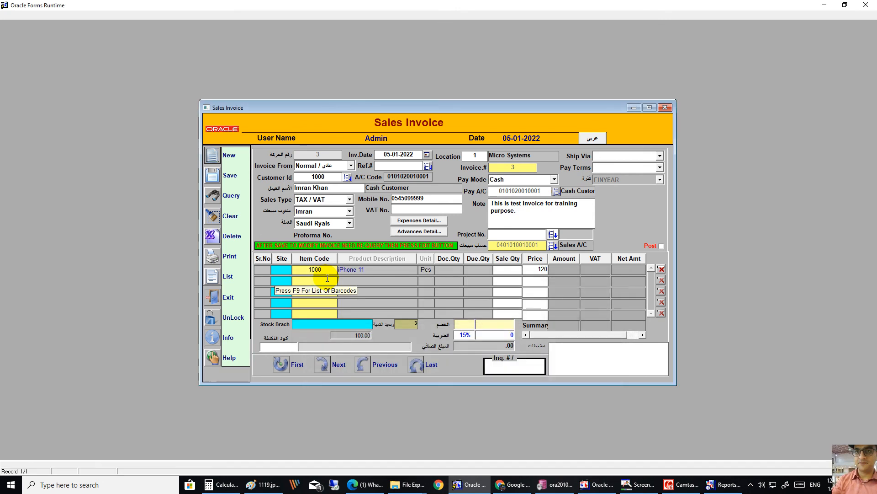
text(1)
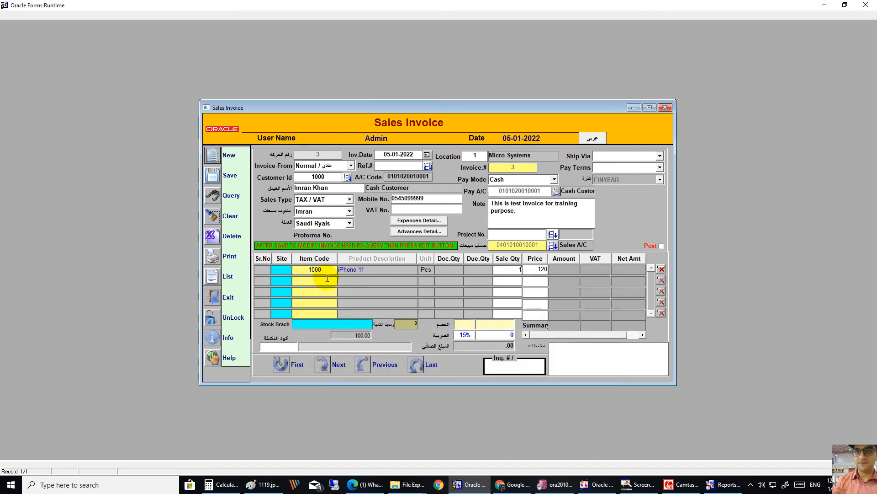
key(Tab)
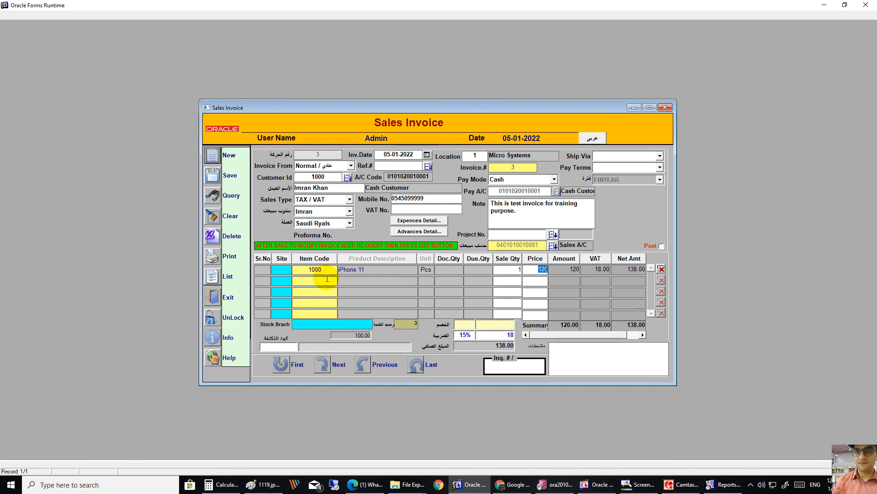
click(594, 140)
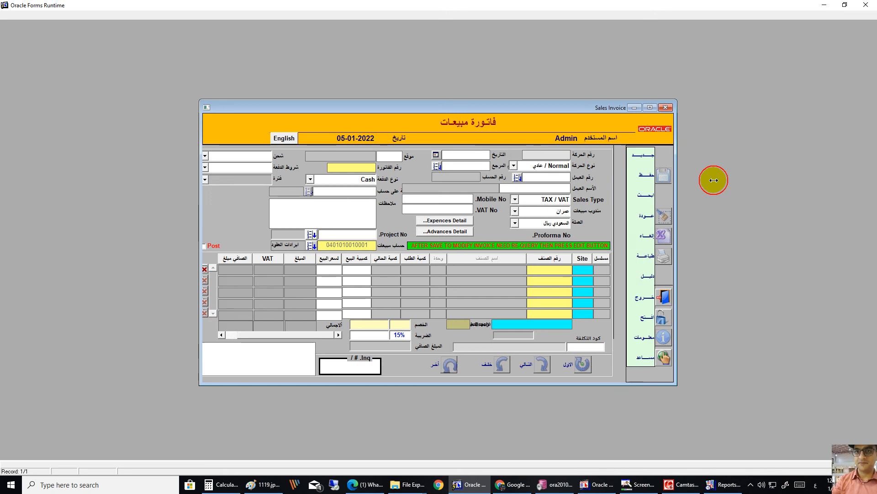
drag(713, 180, 718, 180)
Step: Start a new invoice and choose cash customer 1000 from the customer list
click(711, 159)
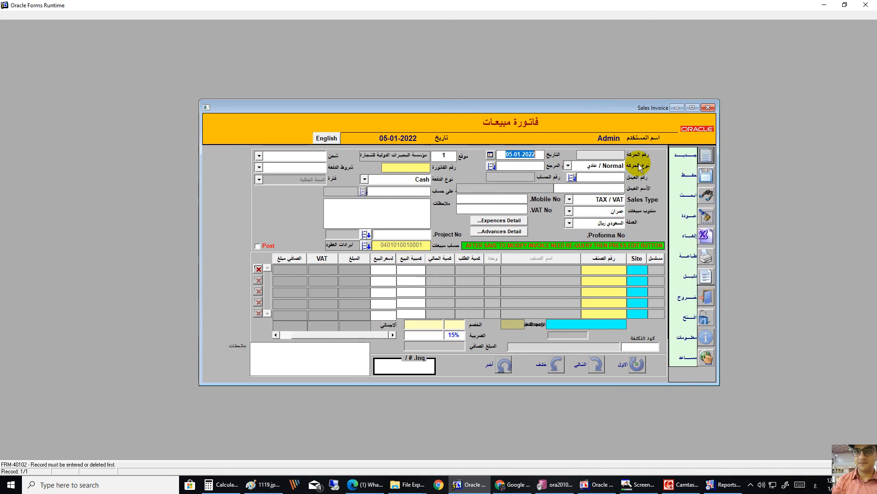
key(Tab)
key(Tab)
key(Tab)
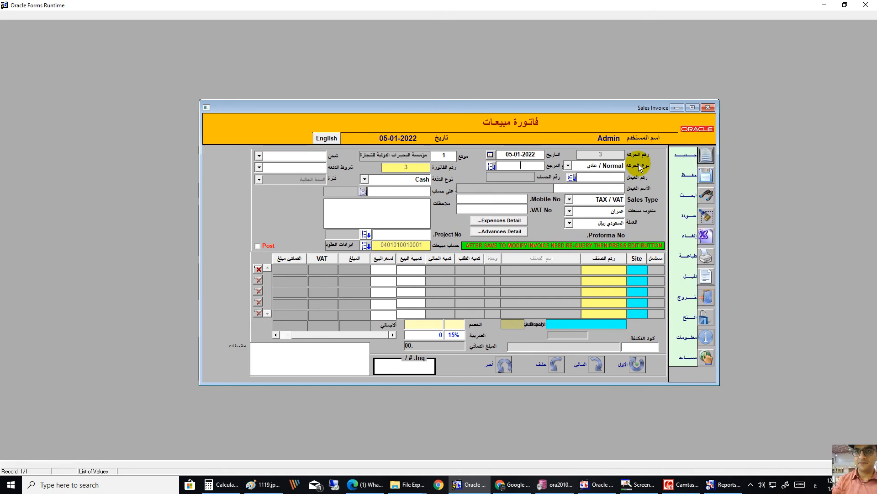
key(F9)
key(Return)
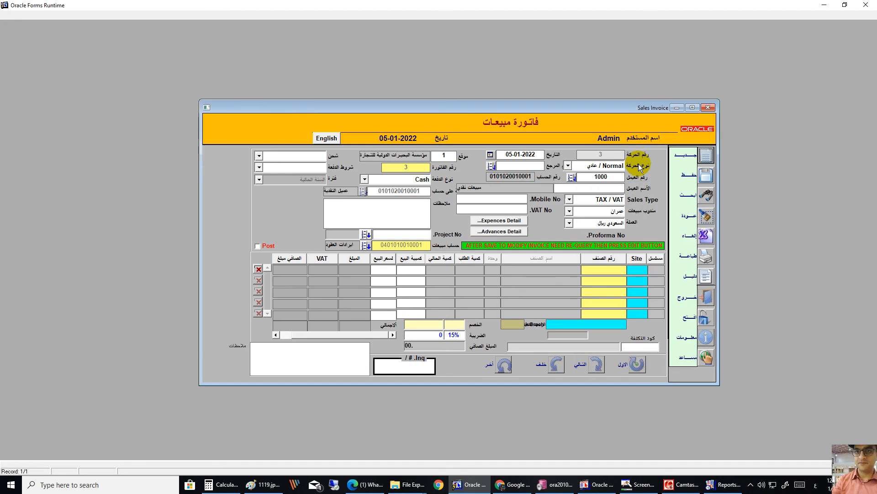
Step: Enter the customer's name in Arabic and their mobile number
key(alt+shift)
text(sdsw)
key(BackSpace)
key(BackSpace)
key(BackSpace)
key(BackSpace)
key(alt+shift)
text(بيا)
key(Tab)
key(Tab)
key(Tab)
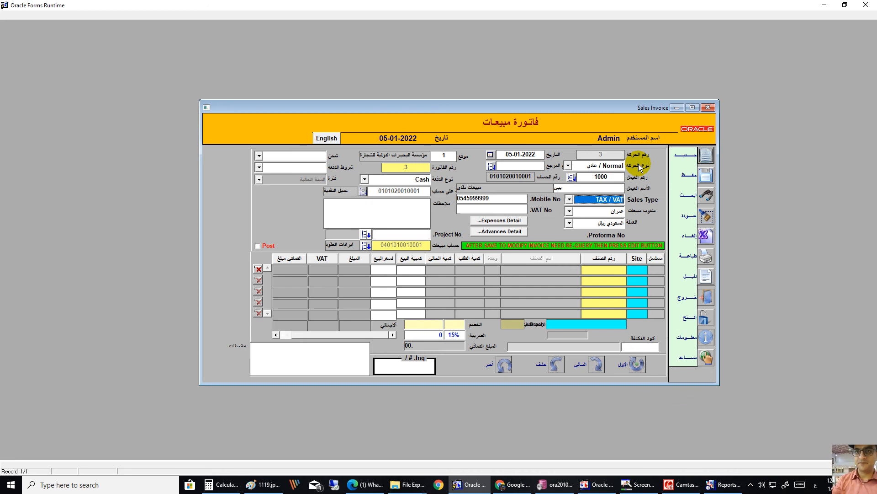
key(Tab)
key(Tab)
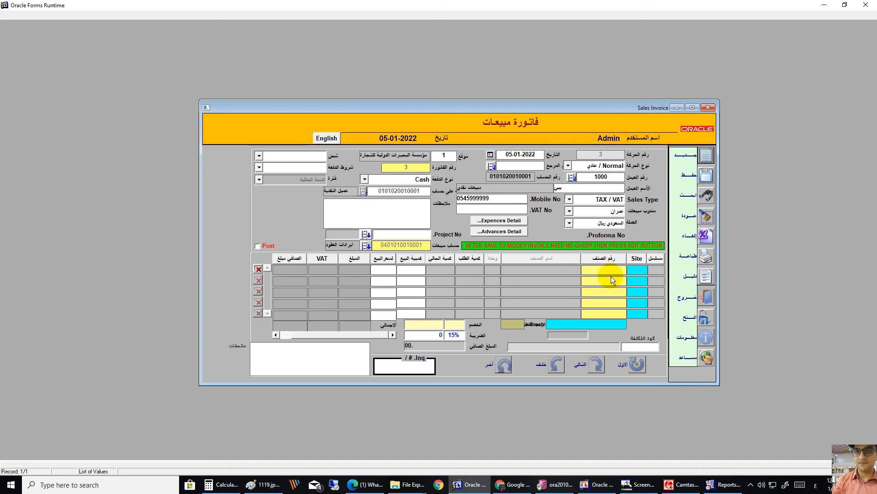
Step: Choose item 1000 iPhone 11 (ايفون 11) from the Products List for the first line, priced 120
key(F9)
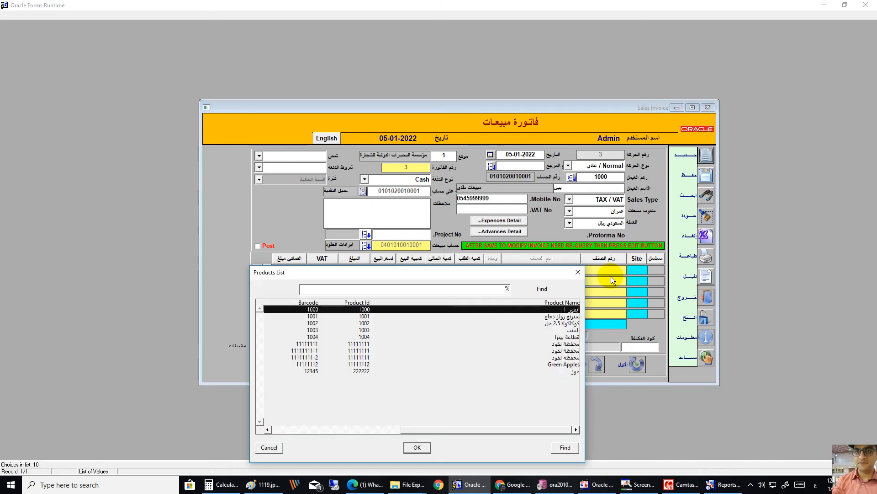
key(Down)
key(Down)
key(Up)
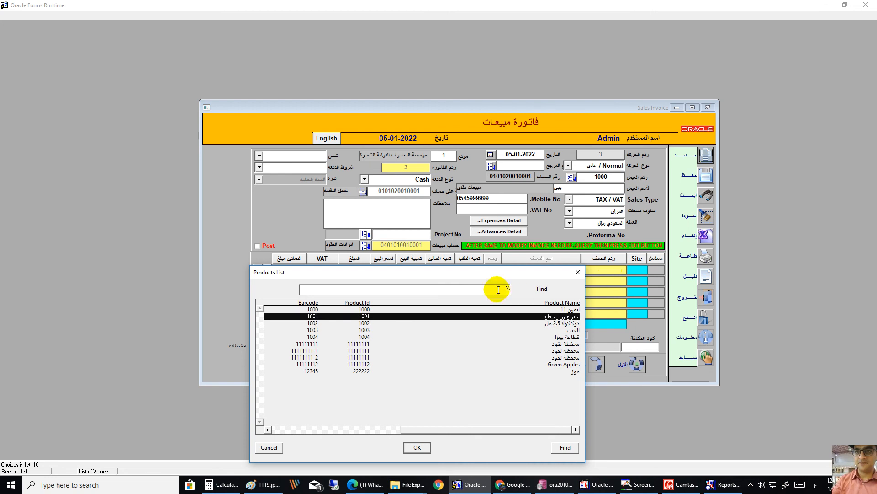
click(550, 311)
double_click(551, 311)
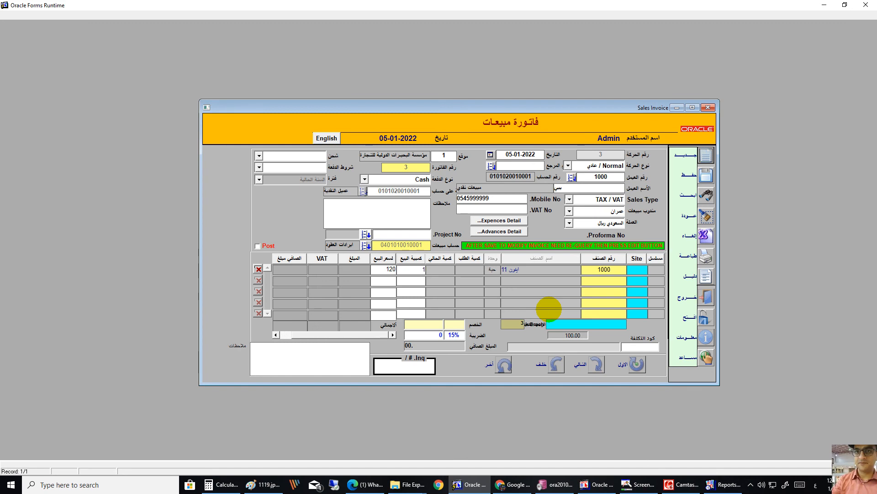
Step: Change the first line's quantity to 10, making the line total 1,200.00
text(10)
key(Tab)
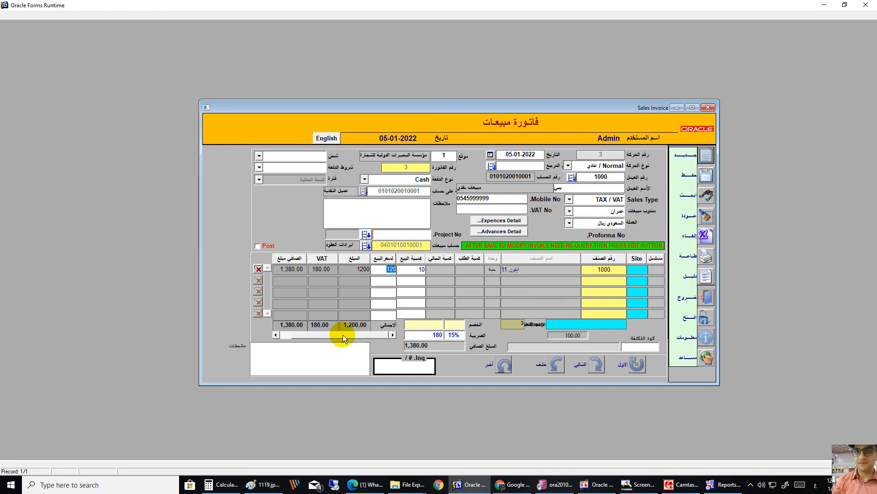
mouse_move(343, 335)
mouse_down()
mouse_move(328, 333)
mouse_move(351, 331)
mouse_up()
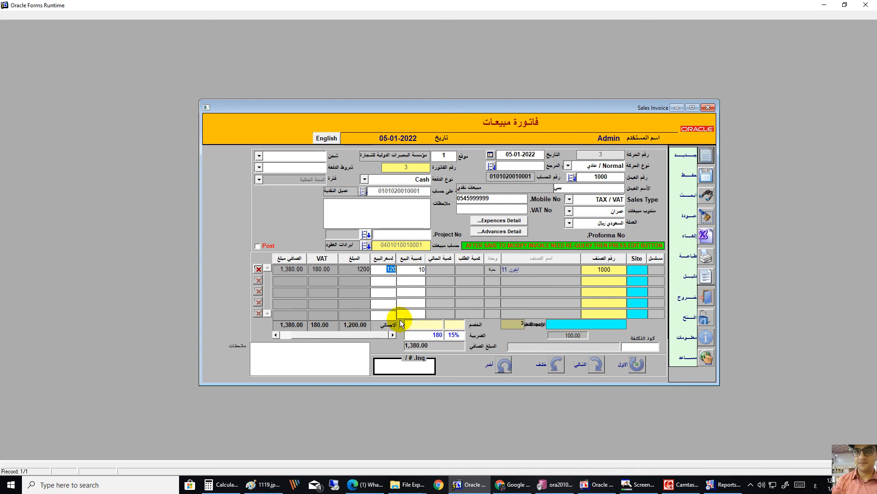
mouse_move(362, 335)
mouse_down()
mouse_move(341, 335)
mouse_move(372, 334)
mouse_move(349, 333)
mouse_up()
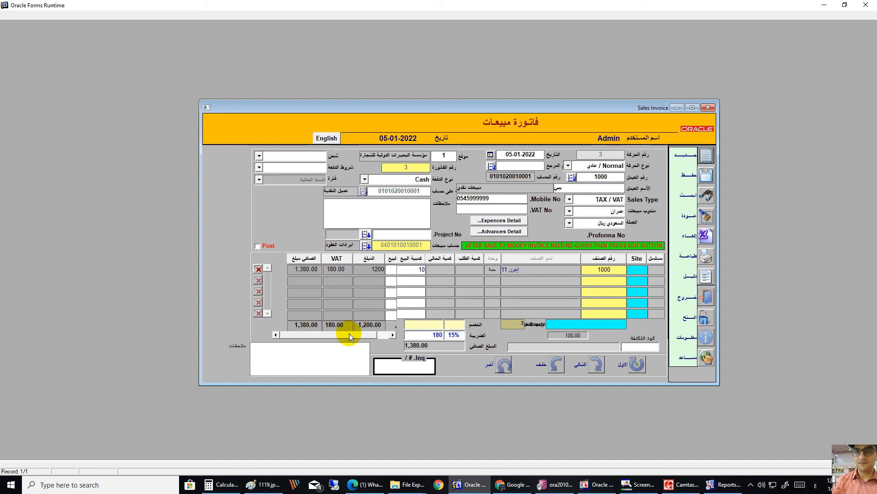
drag(349, 333, 363, 336)
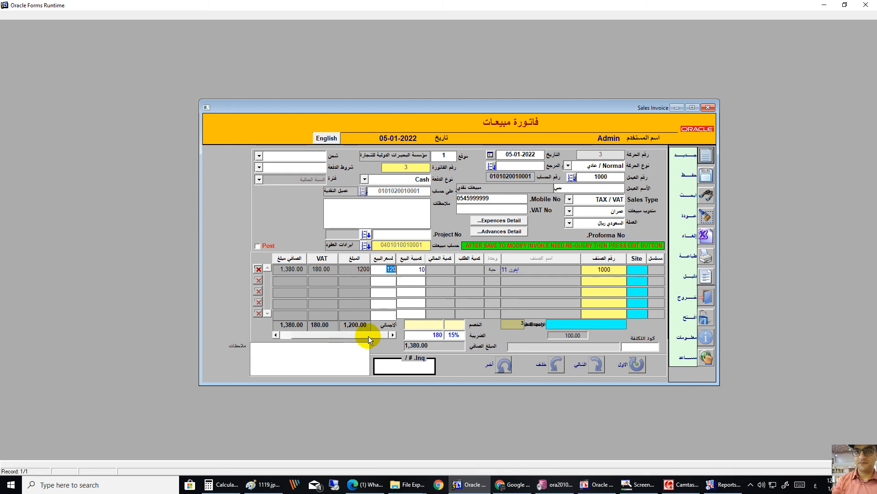
Step: Apply a 200 discount, bringing tax to 150 and the net total to 1,150.00
click(425, 324)
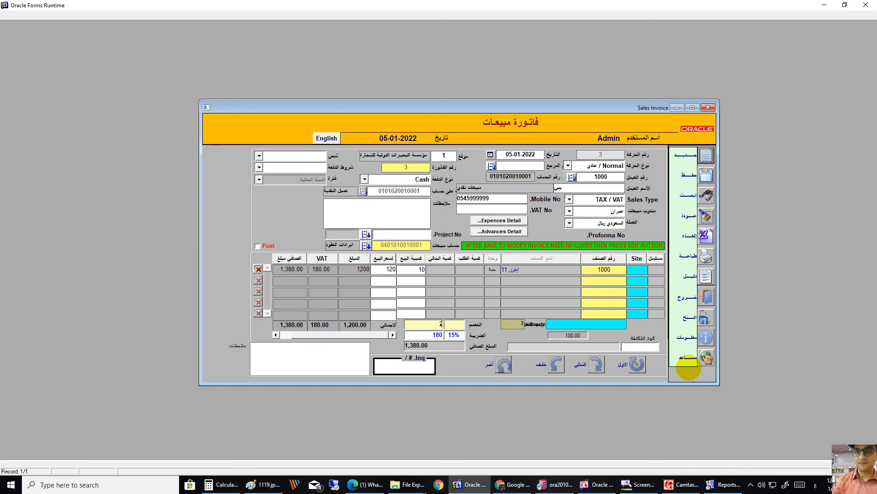
text(00)
key(Tab)
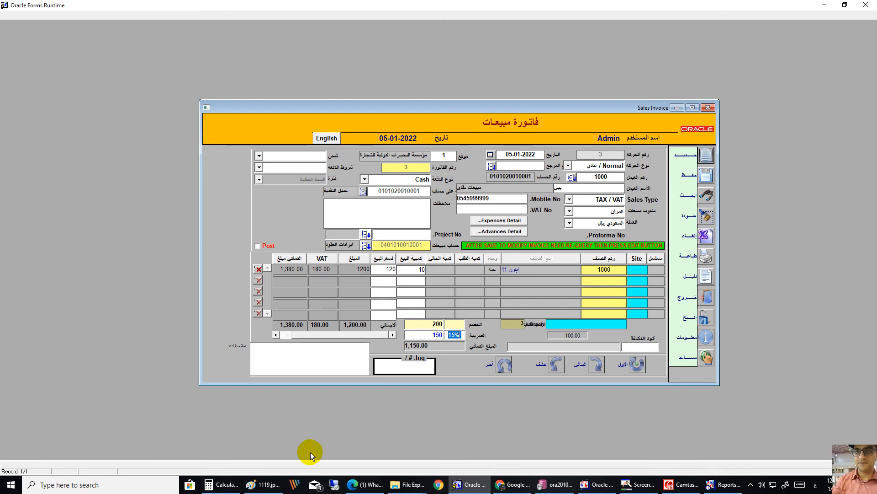
click(218, 484)
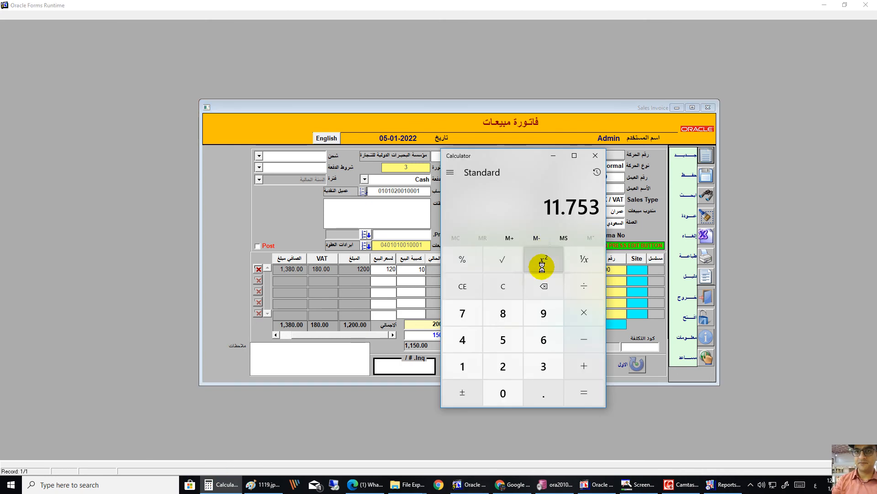
click(504, 284)
text(1)
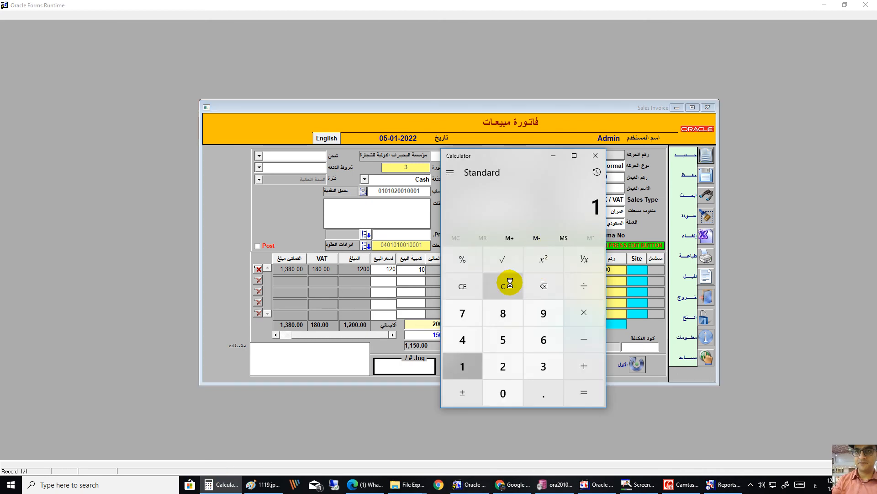
text(200-200)
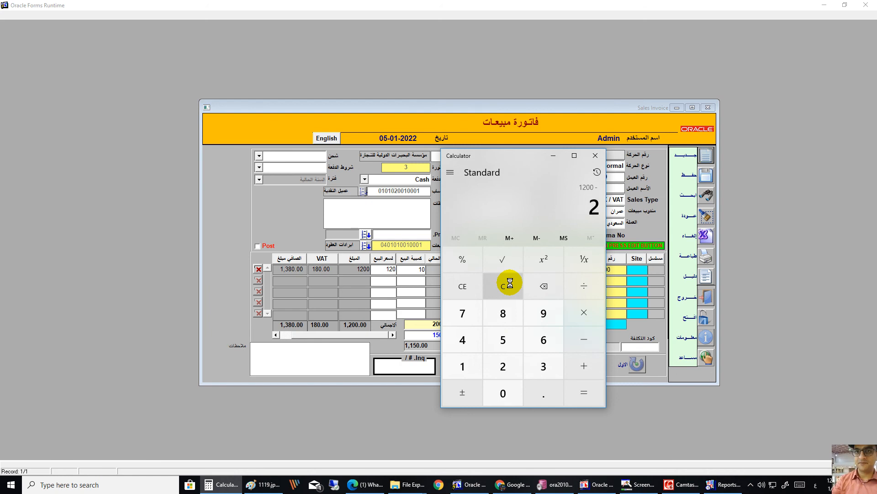
key(Return)
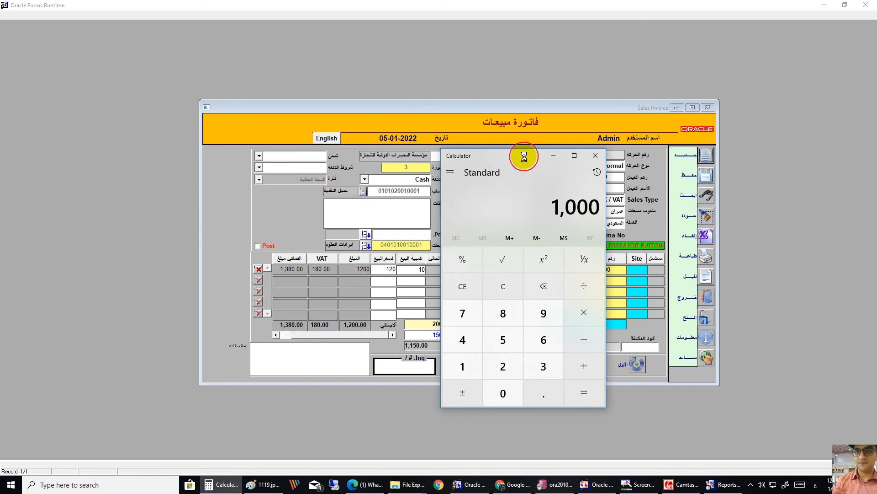
drag(524, 157, 660, 155)
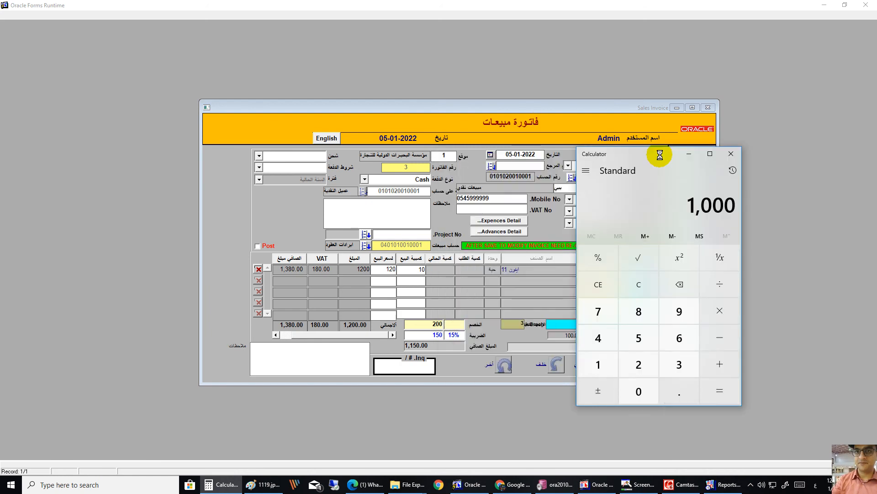
text(15000/1)
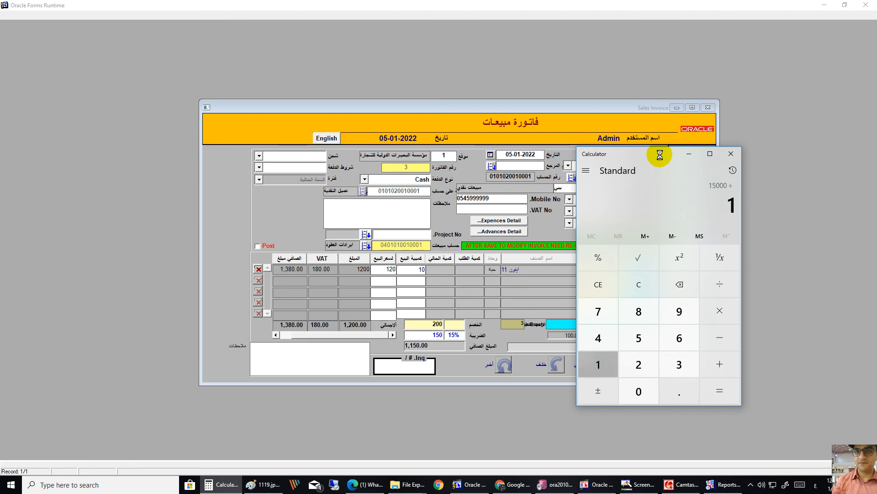
text(00)
key(Return)
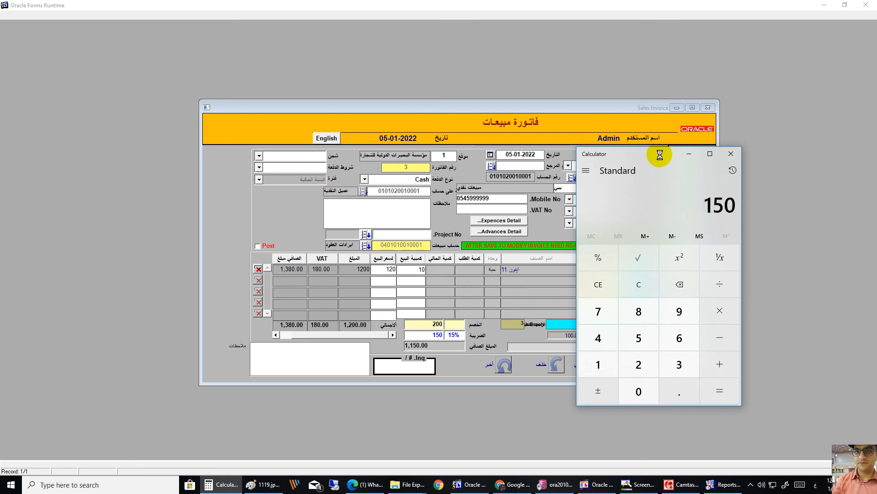
text(+1000)
key(Return)
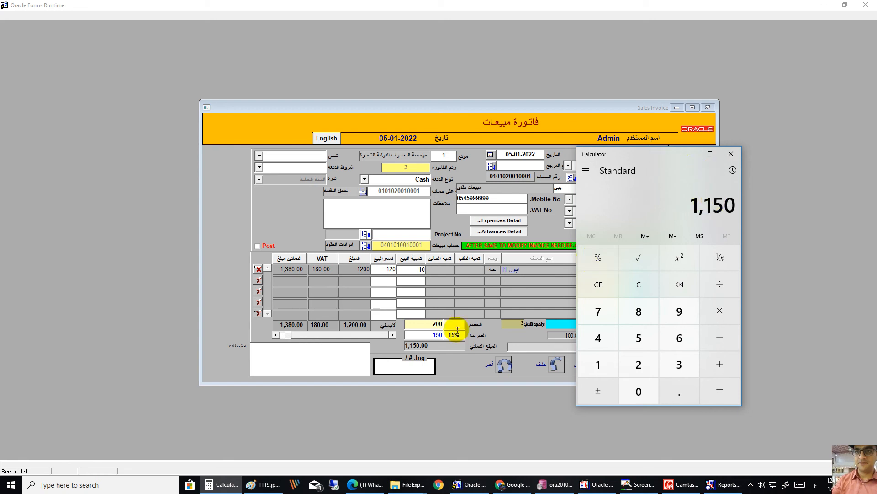
click(434, 347)
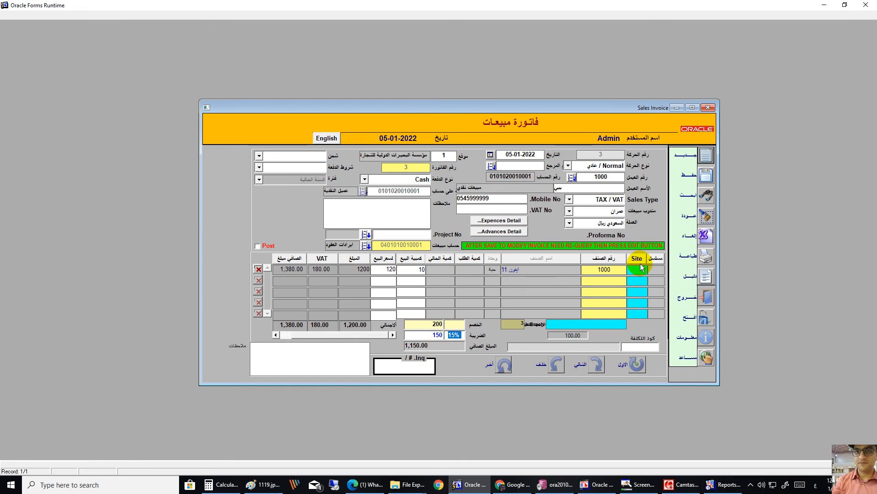
Step: Save the sales invoice, acknowledge the success message, and bring up Print Options
click(706, 176)
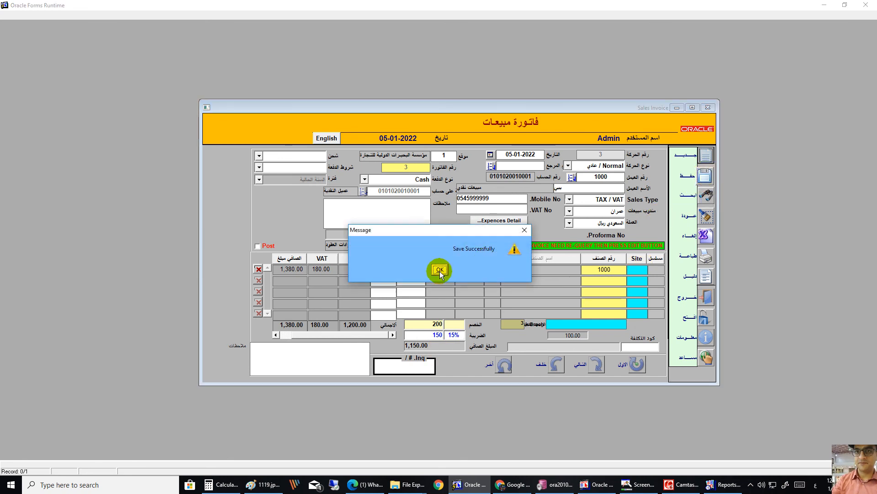
click(439, 270)
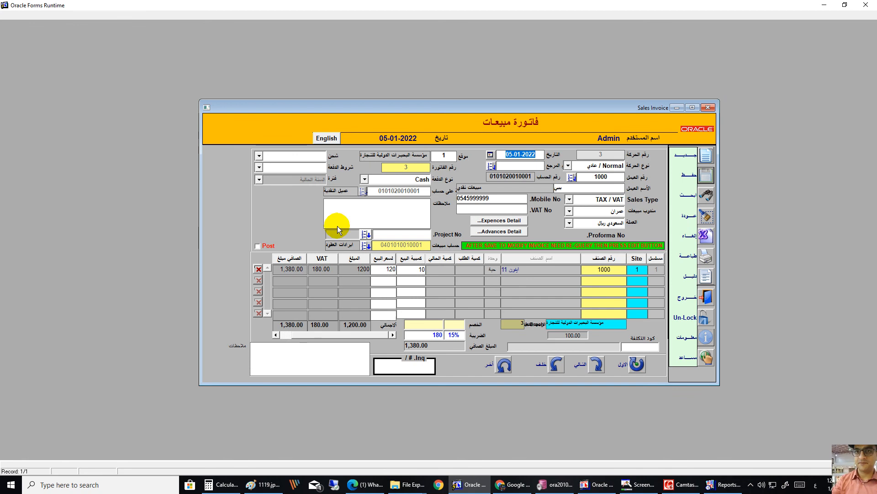
click(709, 256)
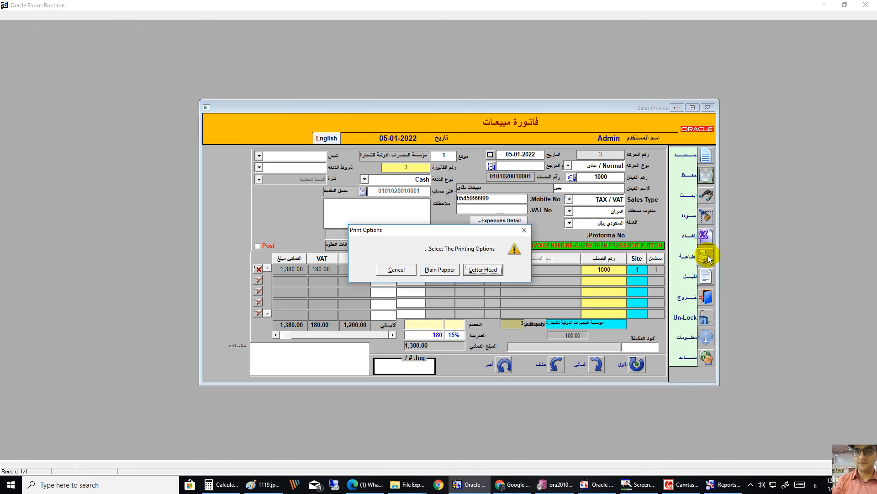
Step: Preview invoice 3 for letterhead paper and scroll to its 1,380.00 total with 180 VAT
click(486, 271)
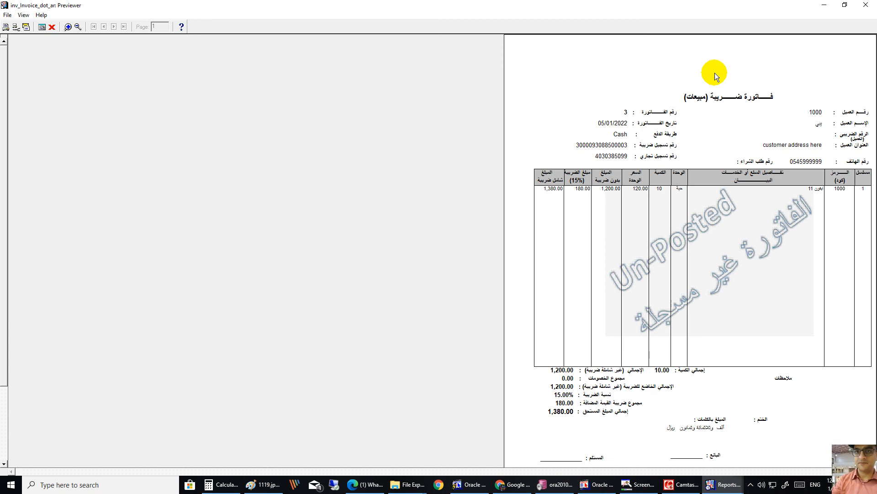
mouse_move(11, 221)
mouse_down()
mouse_move(9, 290)
mouse_move(4, 225)
mouse_up()
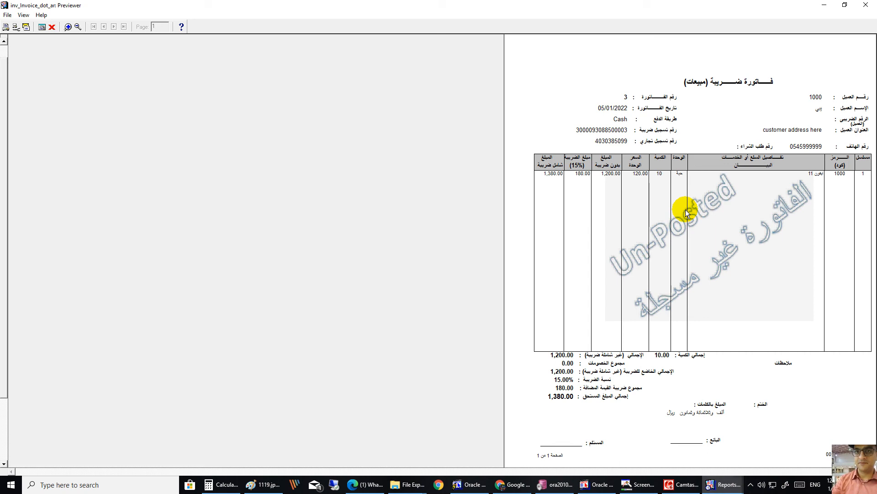
Step: Re-preview invoice 3 on plain paper with the Micro Systems header, check the footer, then close it
click(865, 5)
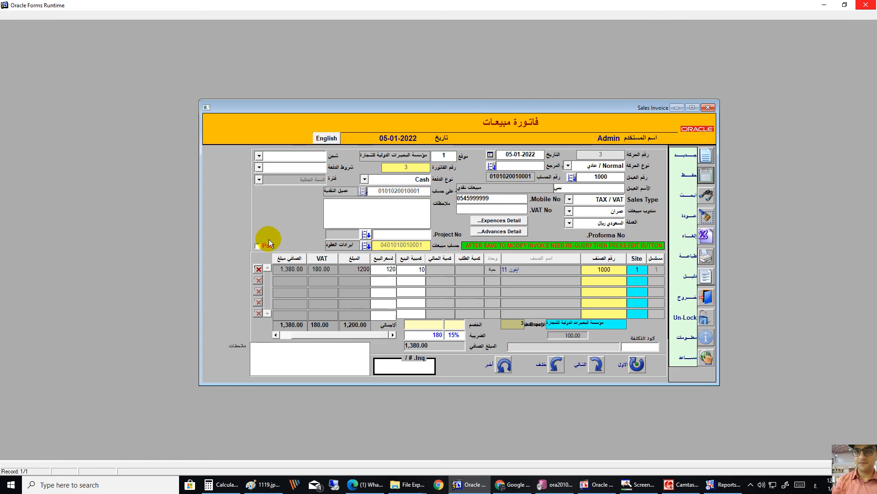
click(686, 255)
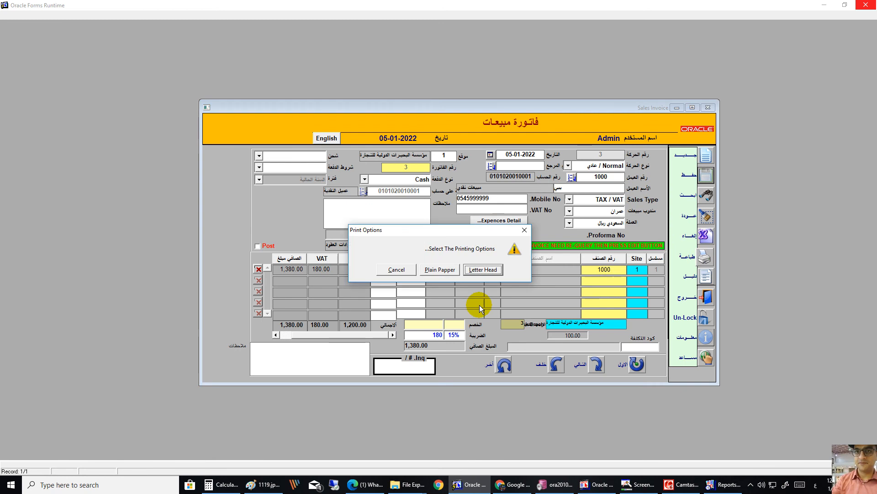
click(438, 270)
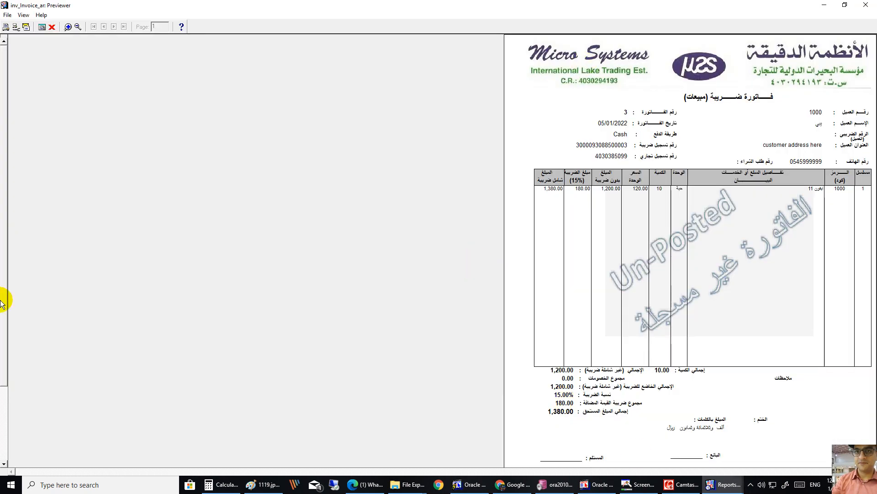
mouse_move(5, 304)
mouse_down()
mouse_move(8, 401)
mouse_move(5, 282)
mouse_move(6, 290)
mouse_up()
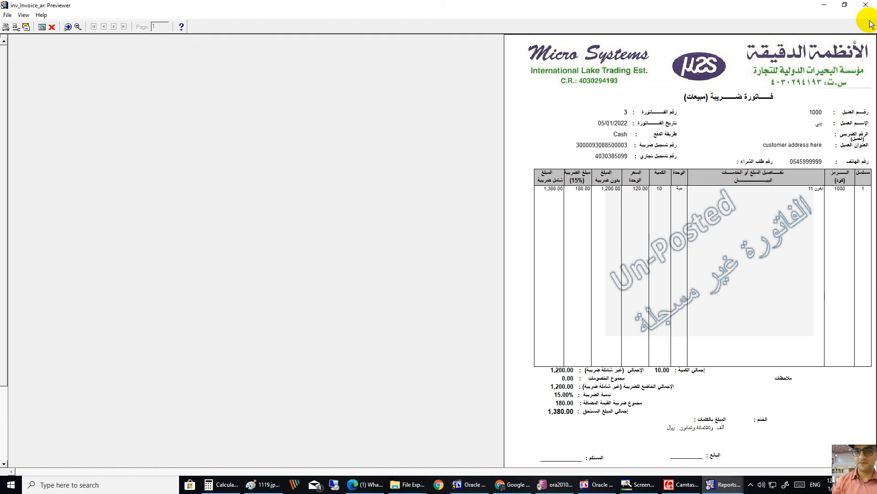
click(865, 6)
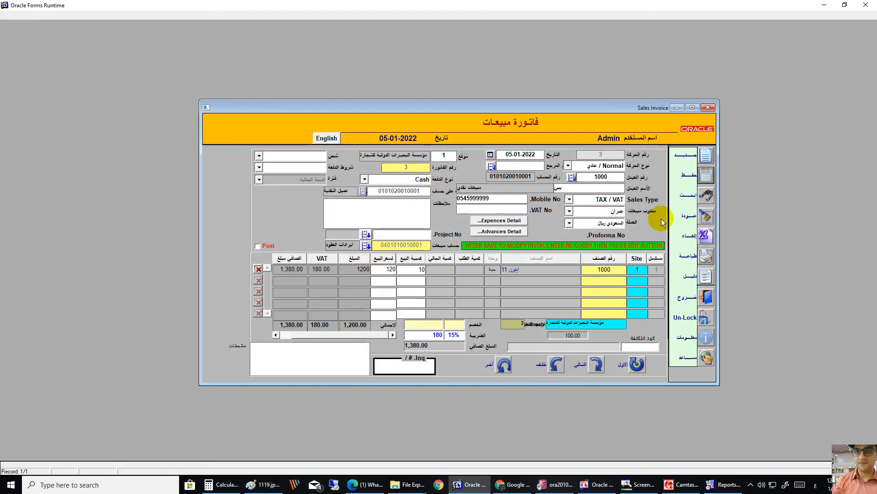
Step: Clear the form, re-query invoice 3, and unlock it for editing
click(709, 219)
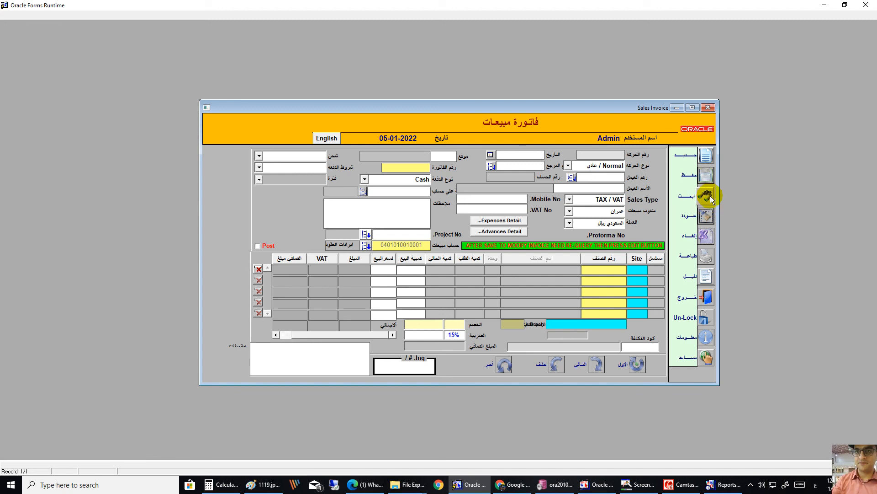
click(708, 197)
click(709, 196)
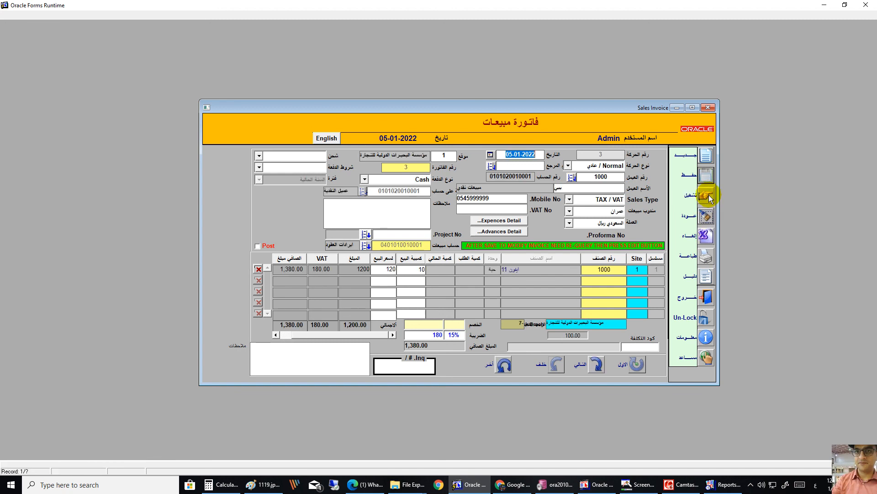
click(705, 318)
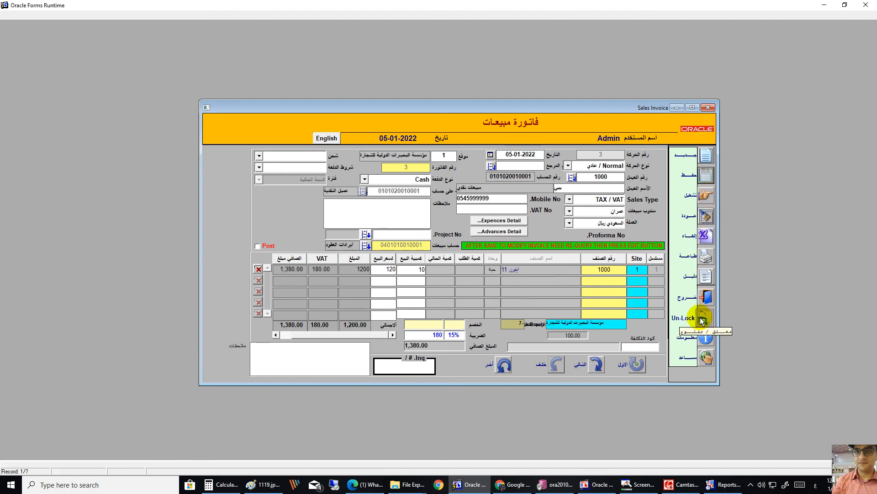
Step: Enter the note 'test invoice', tick Post, and save the invoice
click(399, 212)
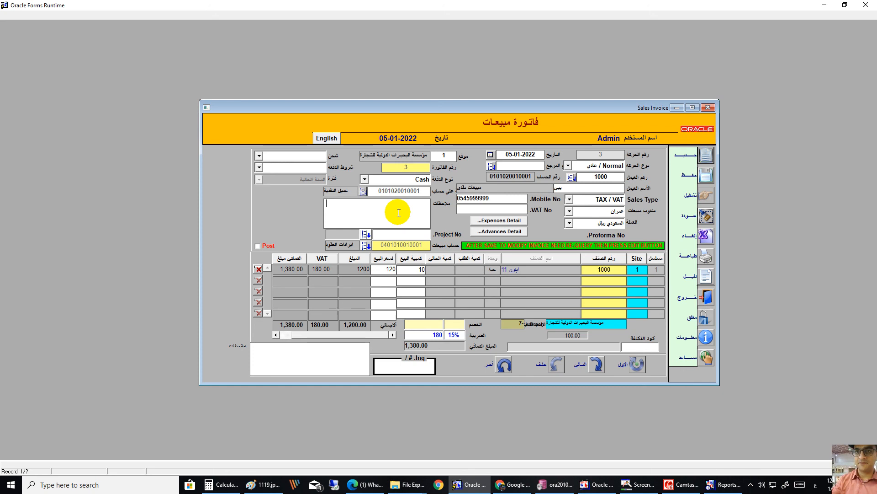
text(فاهس هس)
key(BackSpace)
key(BackSpace)
key(BackSpace)
key(BackSpace)
key(BackSpace)
key(BackSpace)
key(BackSpace)
key(alt+shift)
text(test invoice)
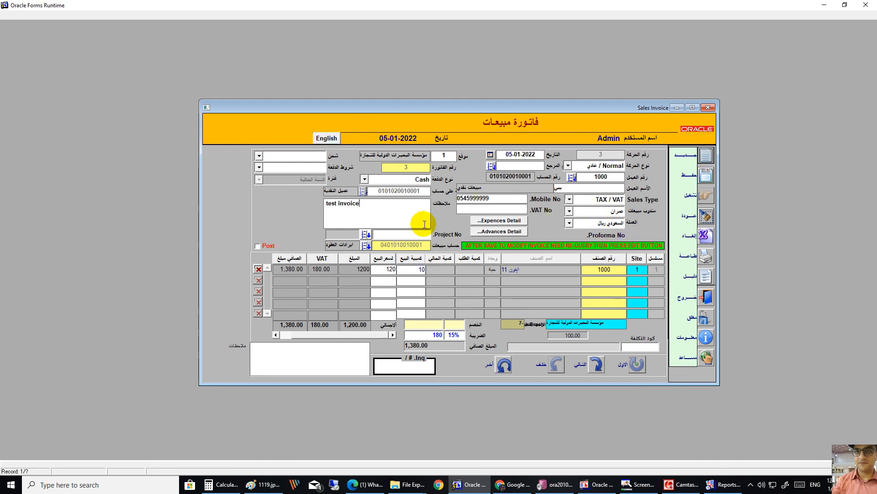
click(257, 247)
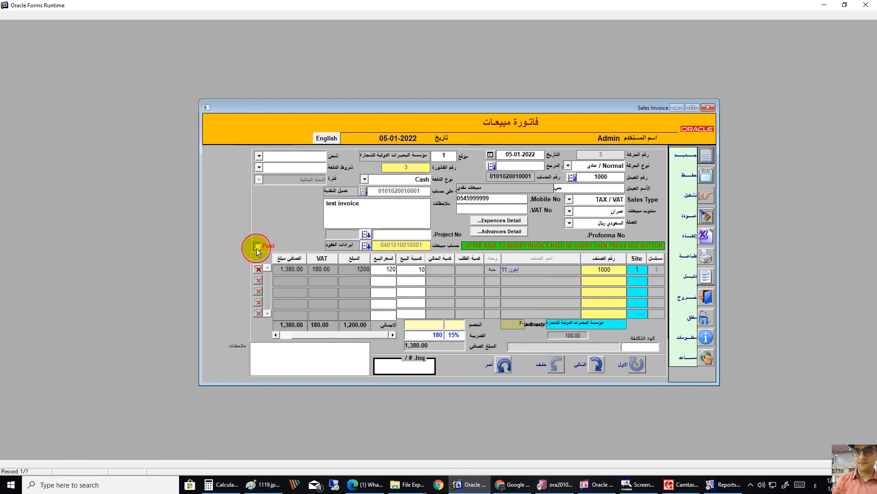
click(705, 178)
Step: Acknowledge the save, preview posted invoice 3 on letterhead with its QR code, then close the preview
click(438, 263)
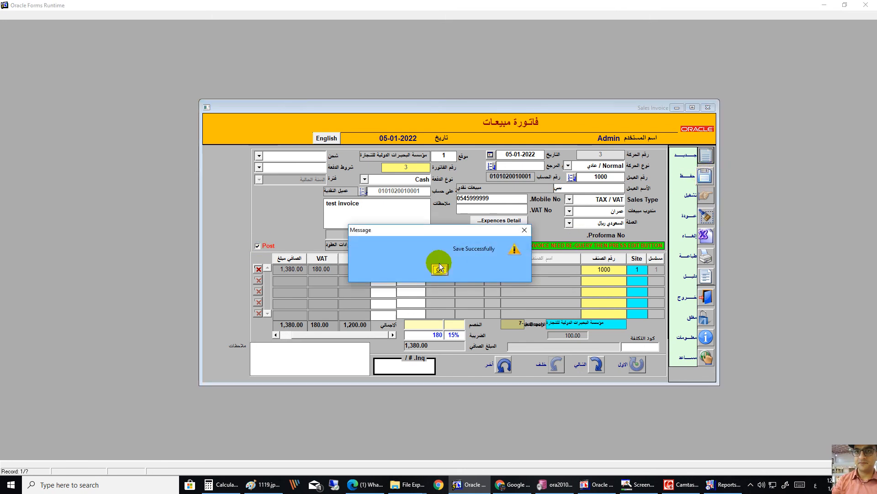
click(711, 256)
click(484, 270)
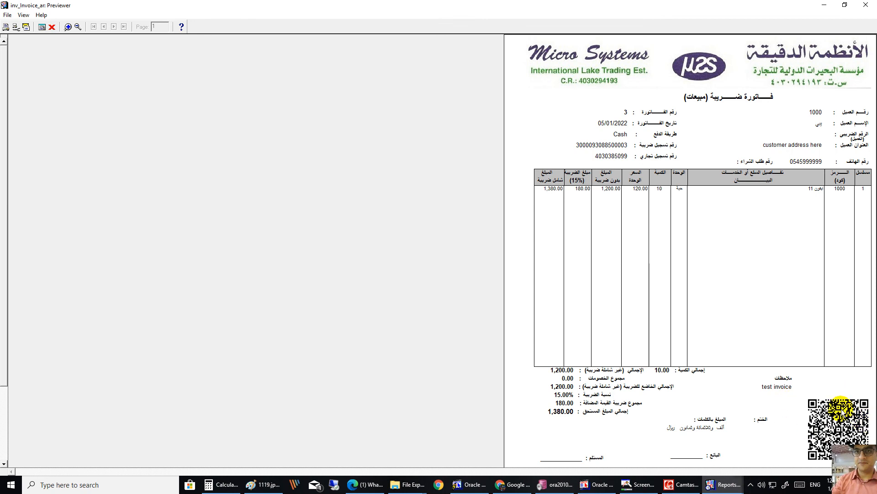
click(865, 5)
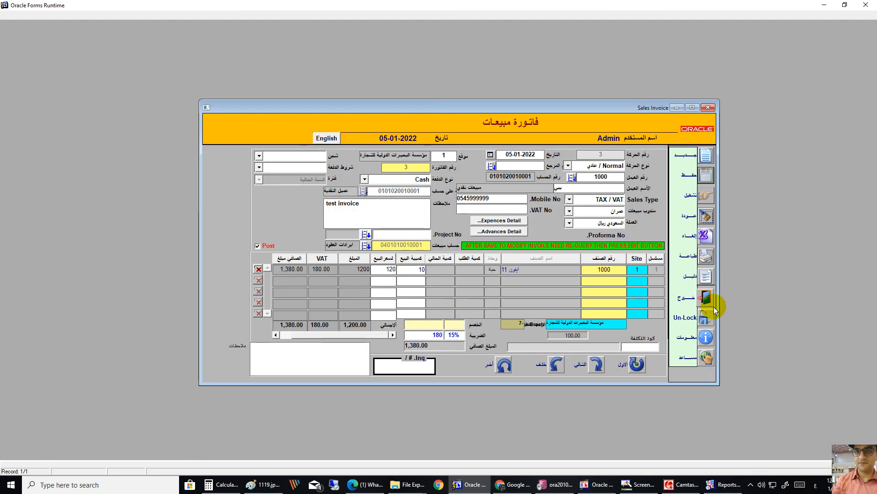
Step: Confirm posted invoice 3 refuses unlocking with 'Cannot modify Posted Invoice', then switch the form to English
click(706, 318)
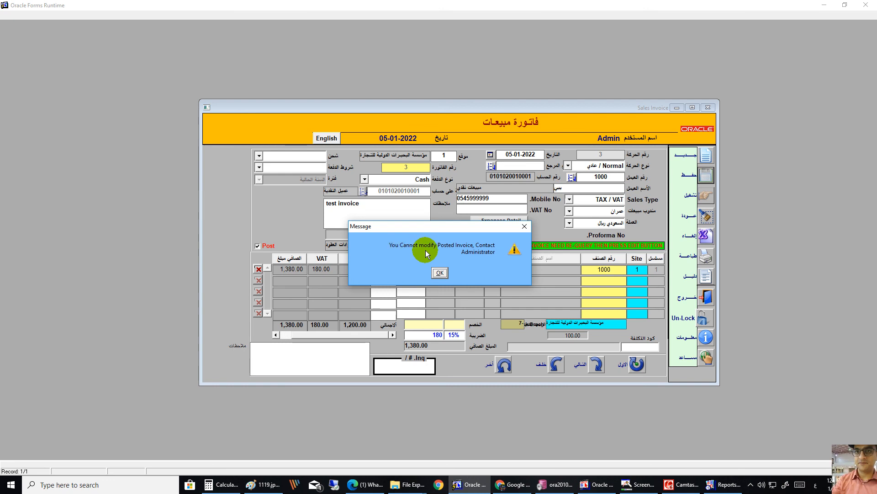
click(438, 271)
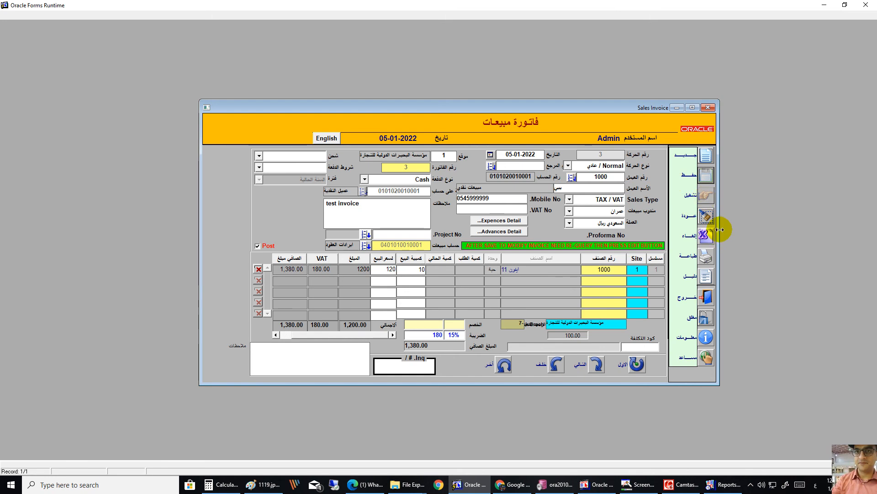
click(326, 138)
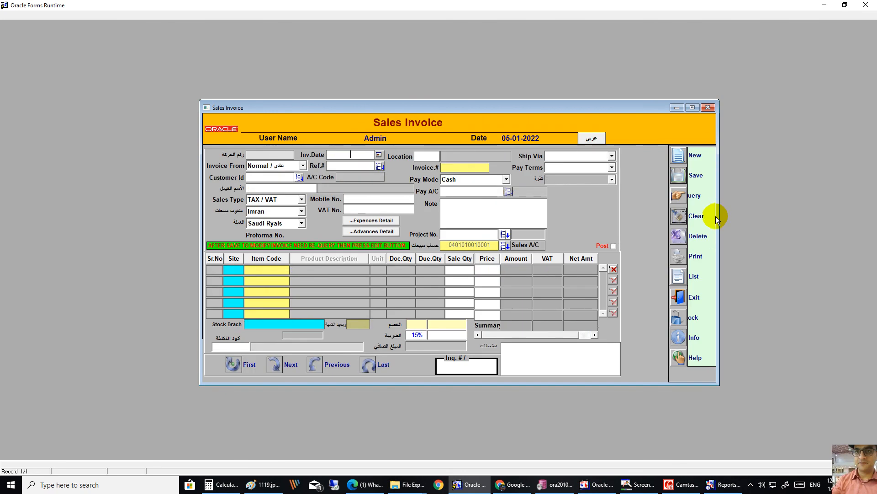
Step: Narrow the English Sales Invoice window so its commands relay out down the left side
drag(719, 213, 682, 213)
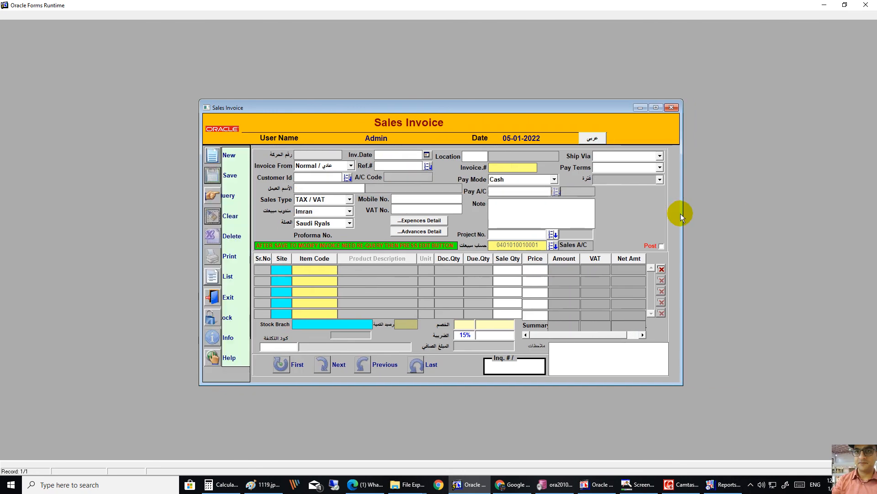
Step: Query invoice 3 in the English form and confirm Un-Lock is refused as a posted invoice
click(216, 196)
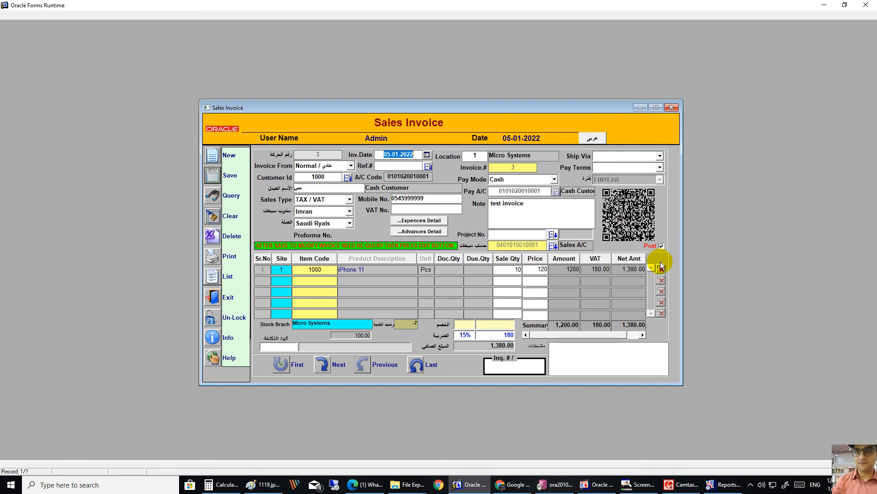
click(234, 318)
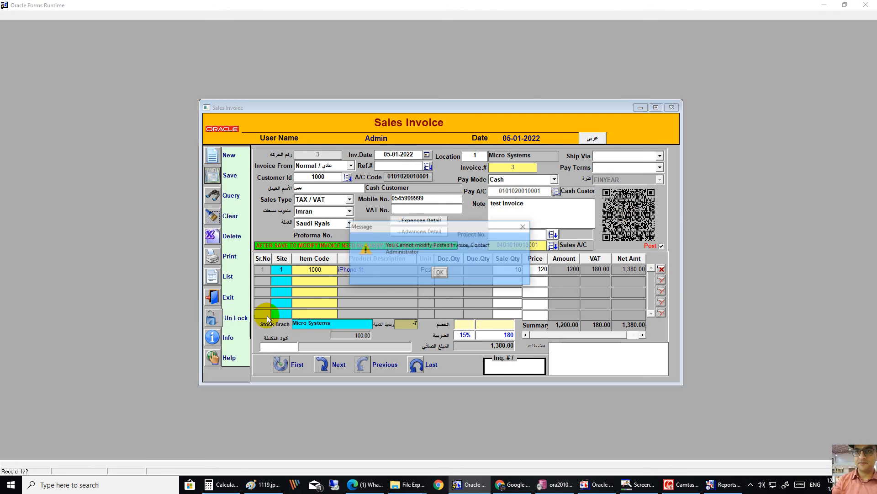
click(440, 273)
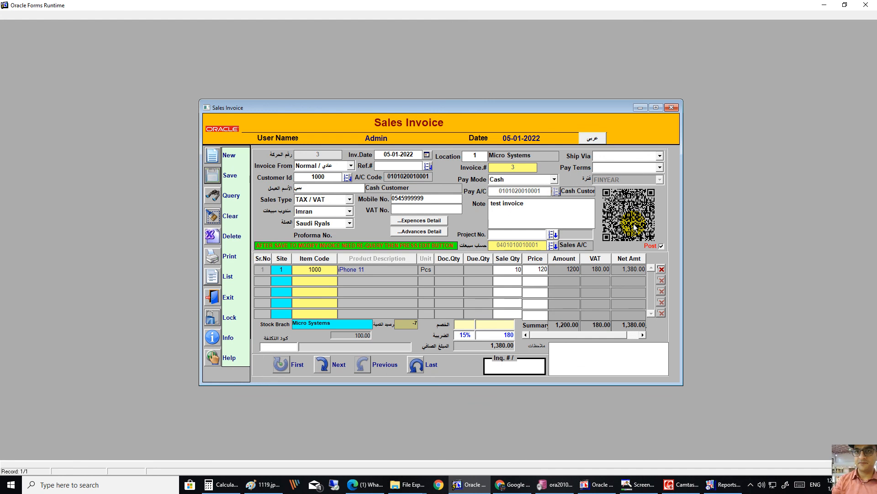
Step: Inspect the Ship Via and Pay Terms lists without changing them, then exit the Sales Invoice form
click(624, 156)
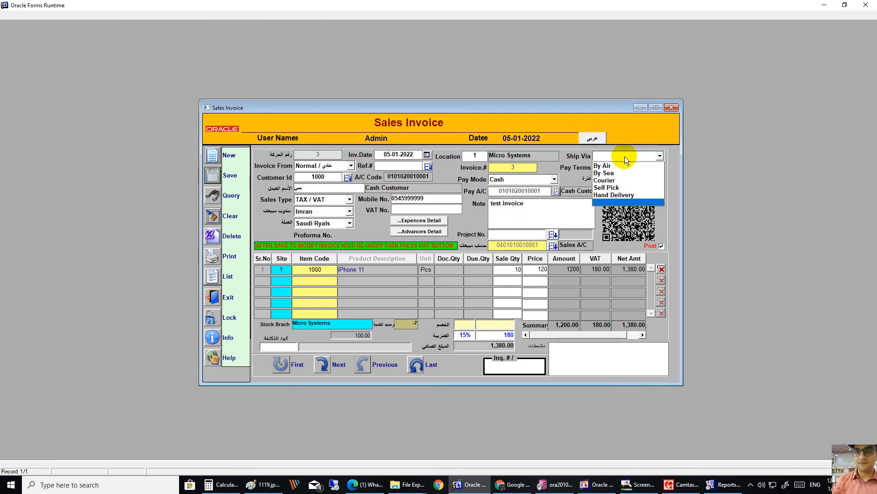
click(625, 156)
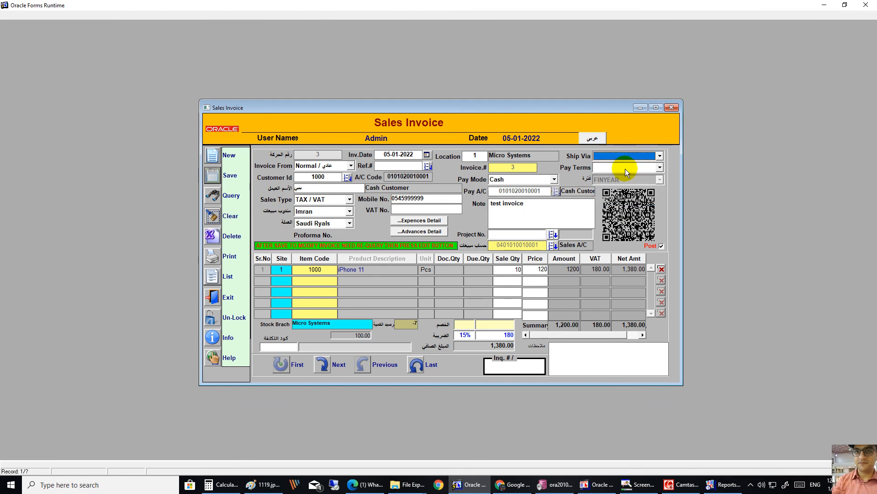
click(625, 169)
click(625, 176)
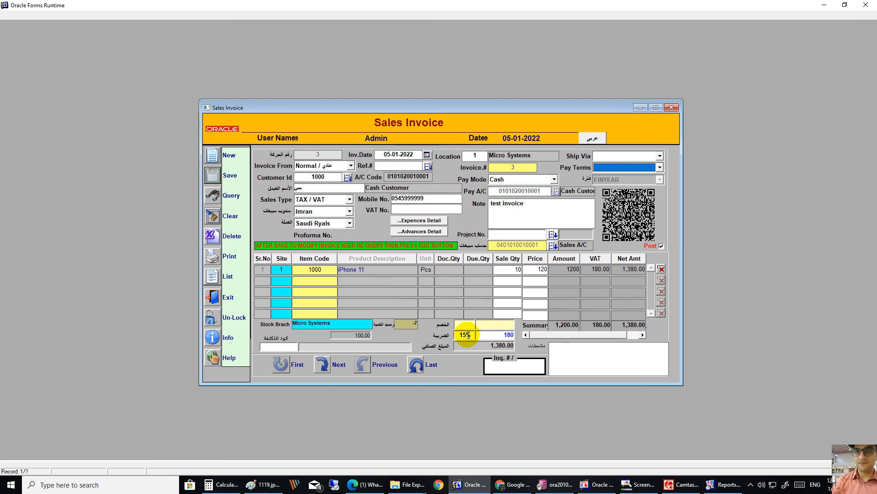
click(217, 298)
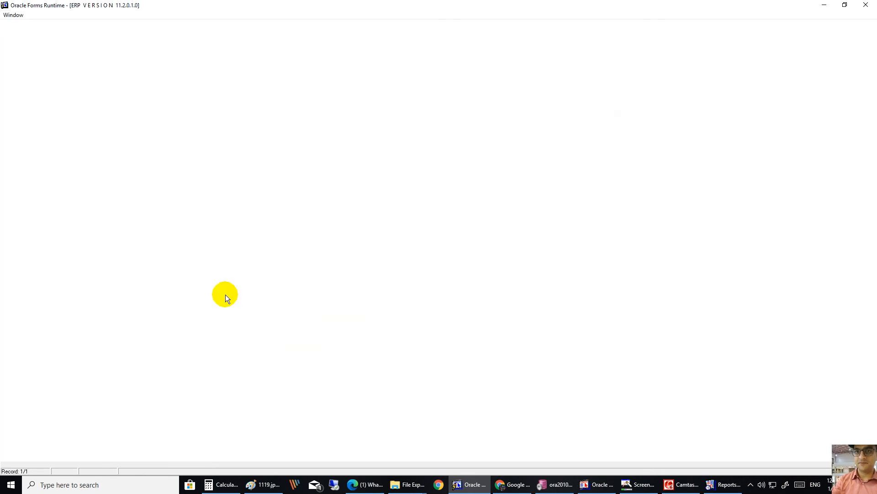
Step: Reopen the Sales Invoice form from the menu and query all saved invoices
double_click(52, 173)
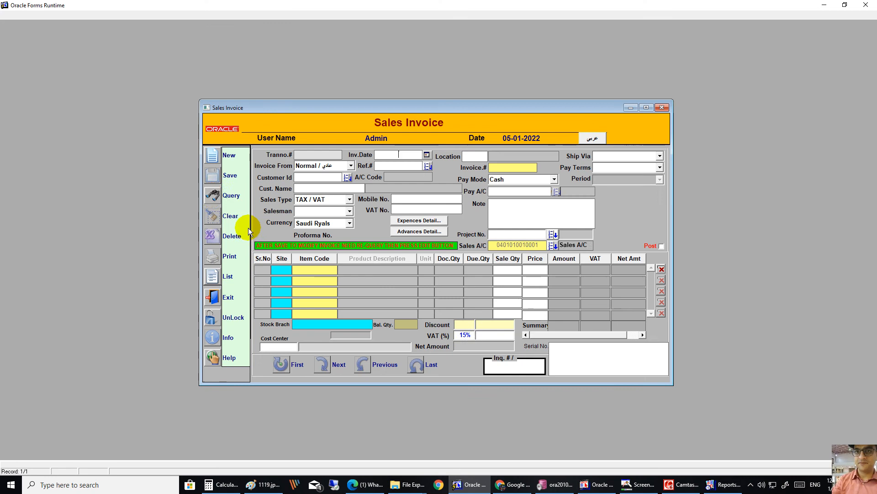
click(213, 198)
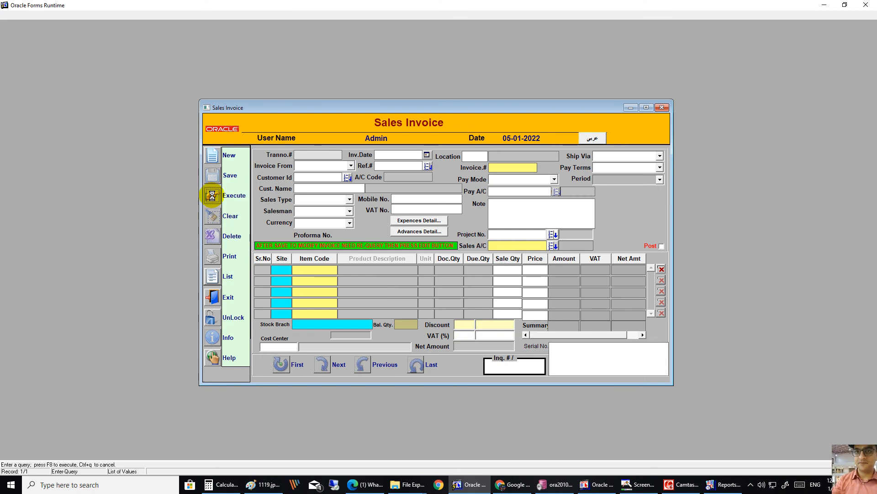
click(213, 198)
Step: Browse with Next, Previous and Last to invoice 1 for Chicken Spring Rolls and open Print Options
click(328, 365)
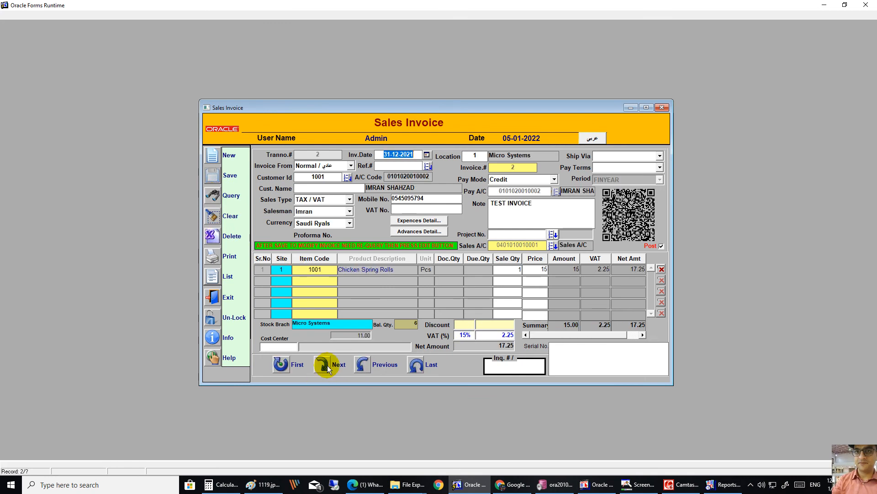
click(328, 365)
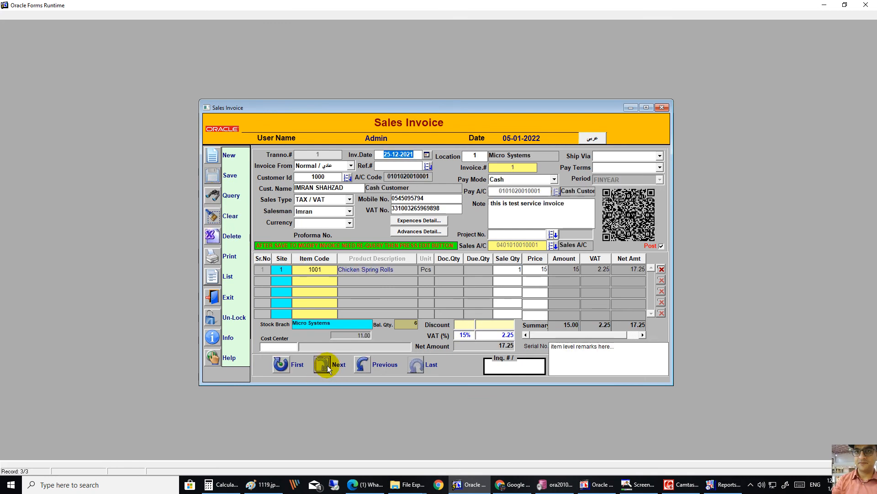
click(364, 365)
click(364, 365)
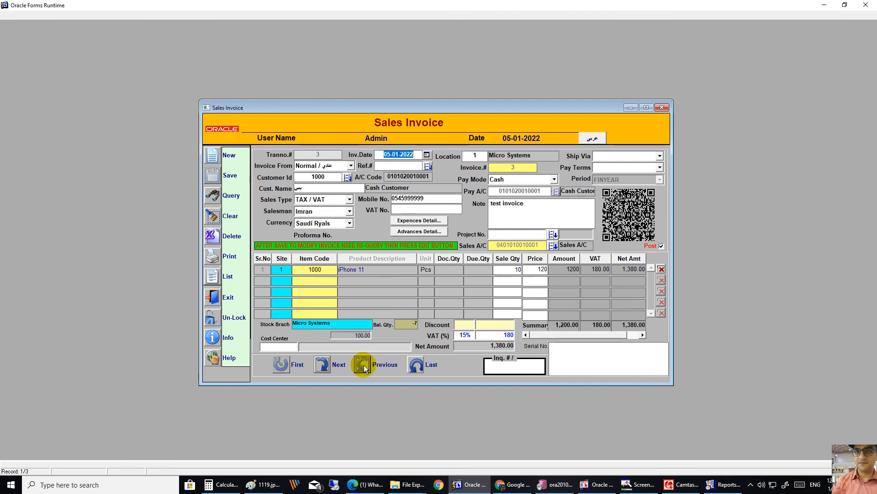
click(417, 364)
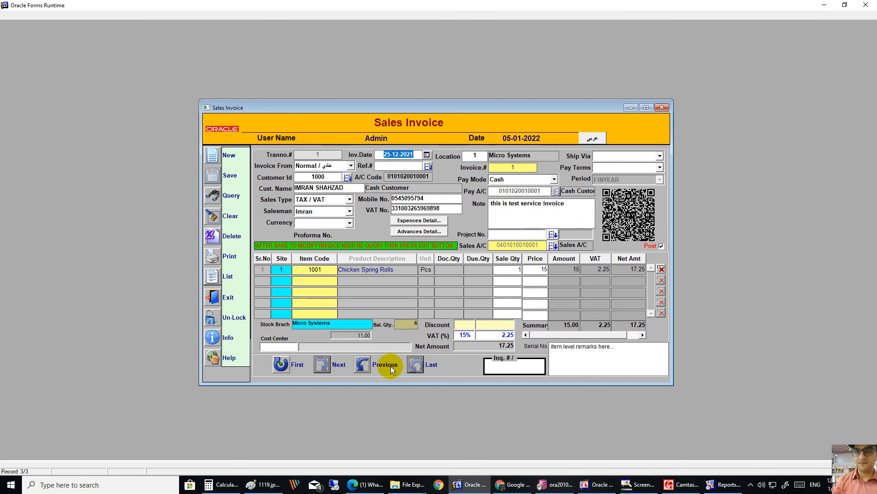
click(224, 238)
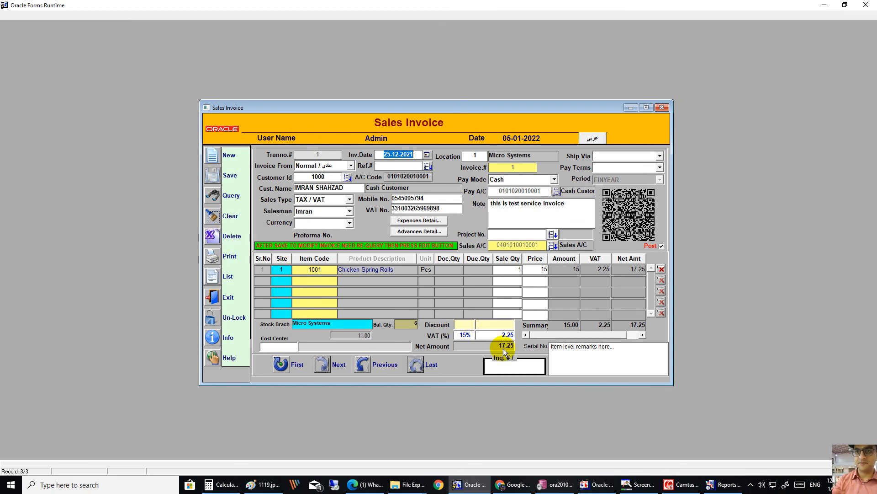
click(216, 255)
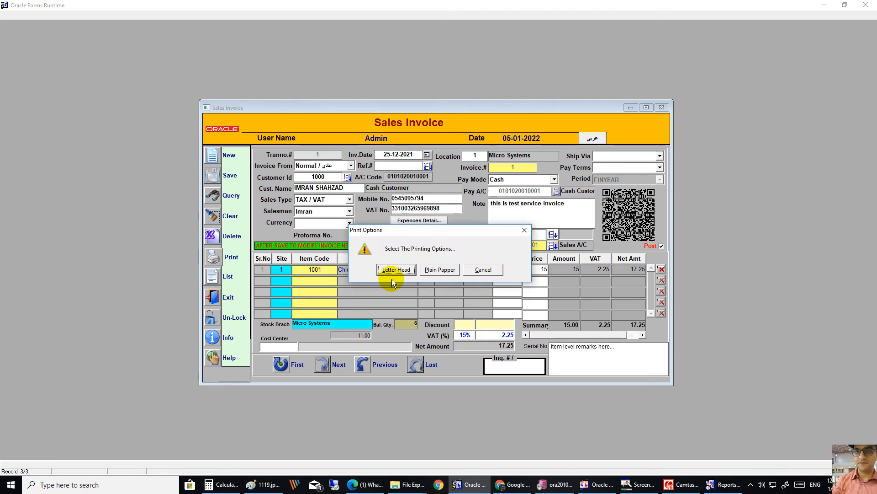
Step: Preview invoice 1 as a bilingual QR-coded tax invoice, then switch to WhatsApp Web
click(391, 270)
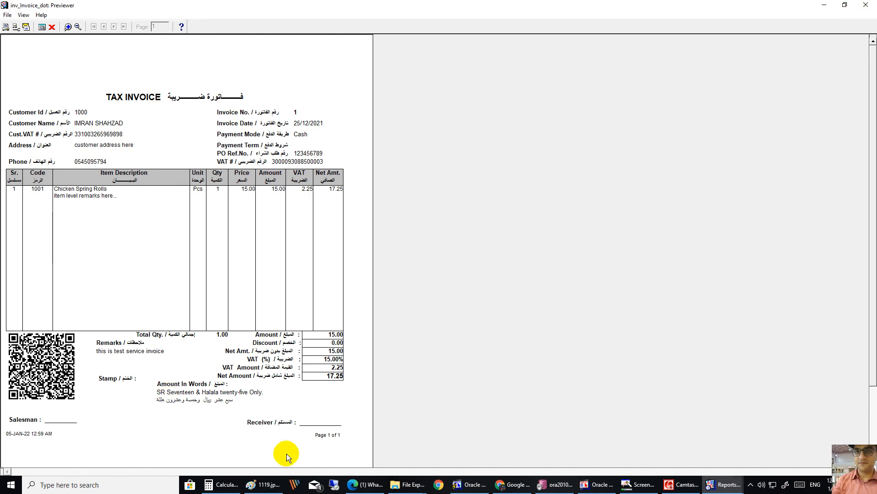
click(366, 484)
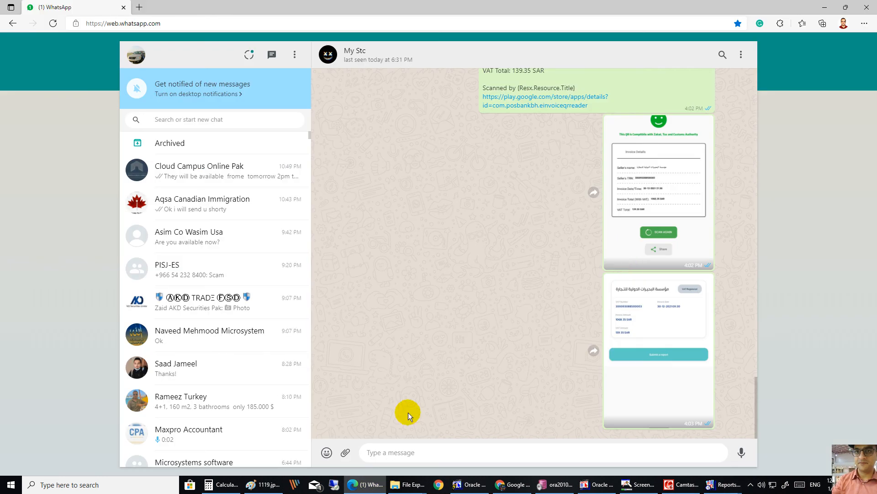
Step: Zoom into the shared QR scan screenshot showing the 1068.35 SAR invoice details
click(663, 186)
click(448, 225)
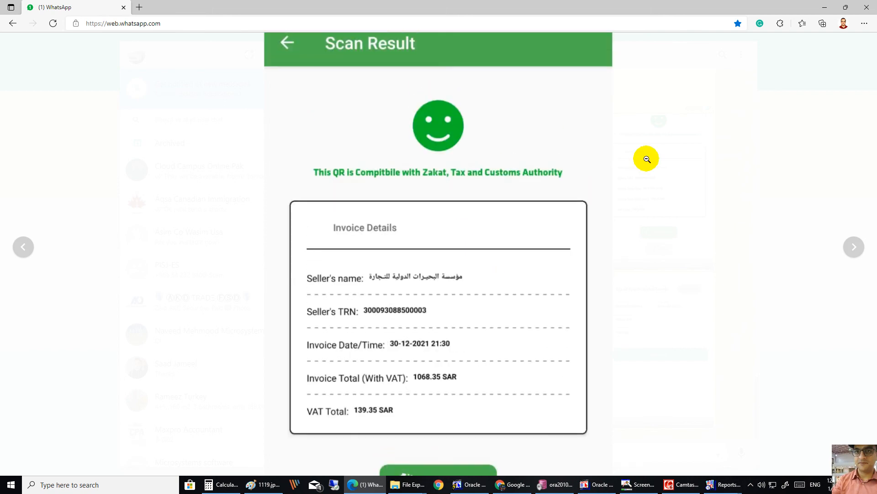
click(610, 187)
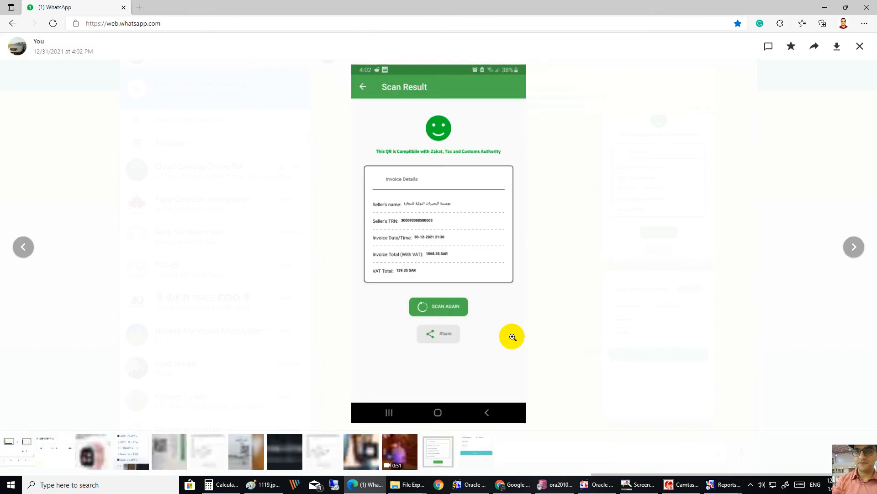
click(862, 46)
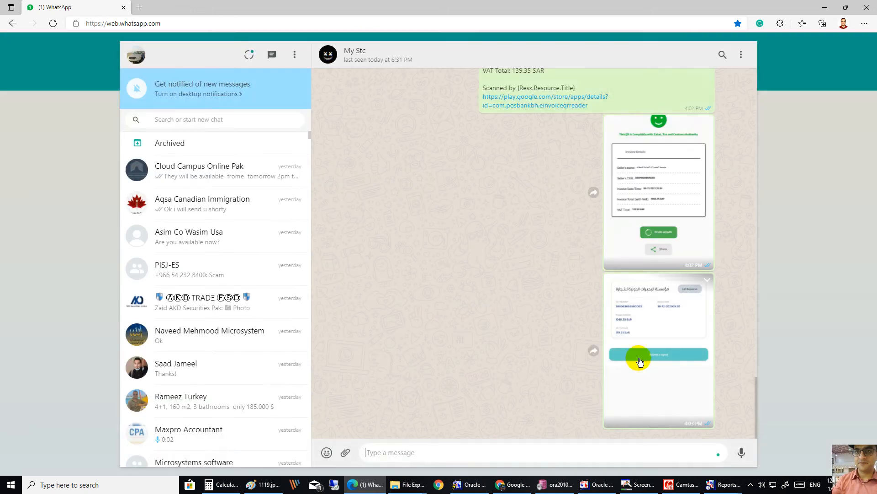
Step: Inspect the E-invoicing screenshot confirming ZATCA compliance, then minimize the browser
click(653, 333)
click(429, 179)
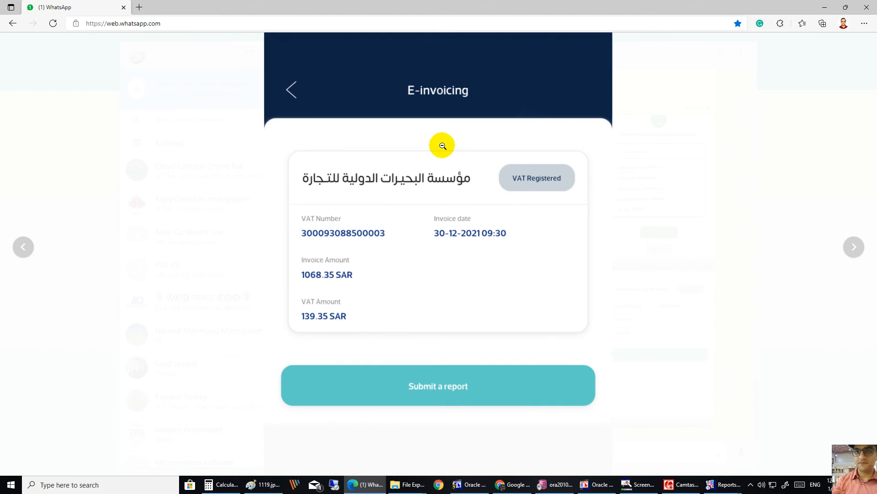
click(443, 146)
click(862, 47)
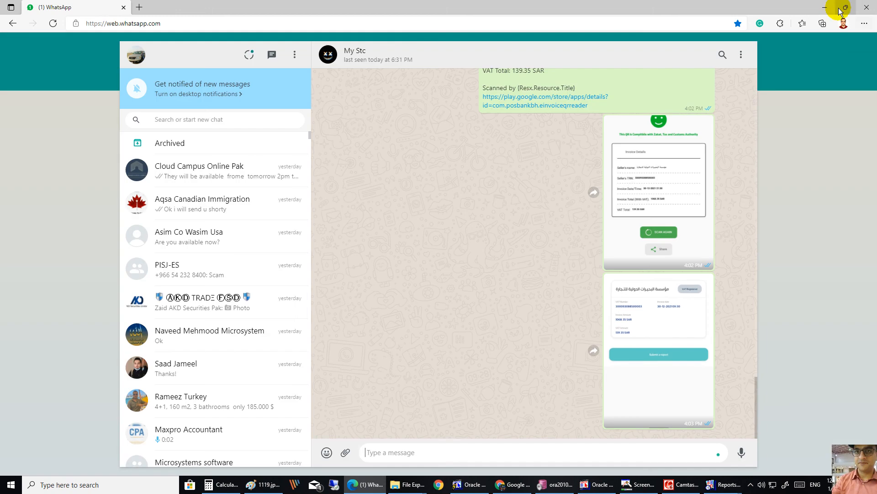
click(826, 8)
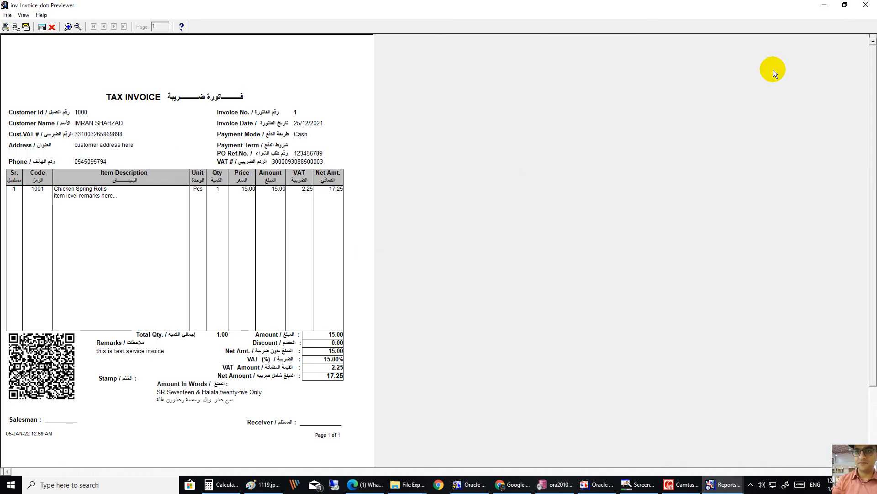
Step: Re-preview invoice 1 on the Micro Systems letterhead, then exit the Sales Invoice form
click(866, 5)
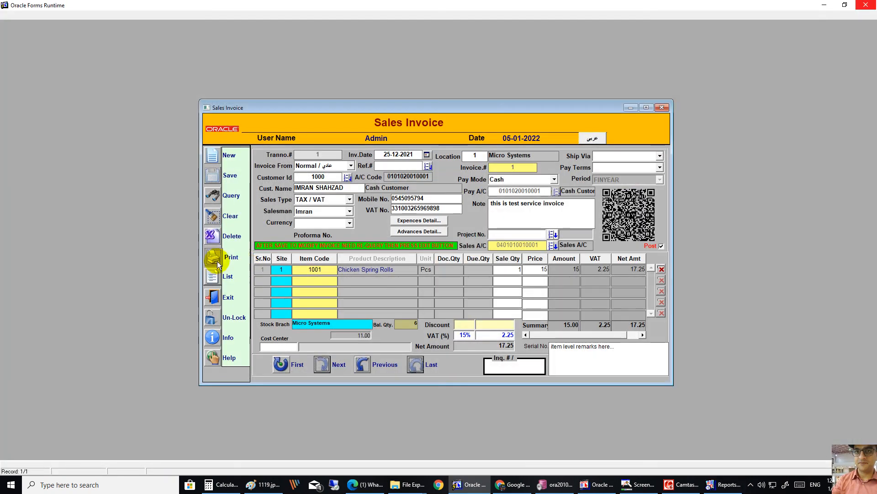
click(218, 261)
click(450, 270)
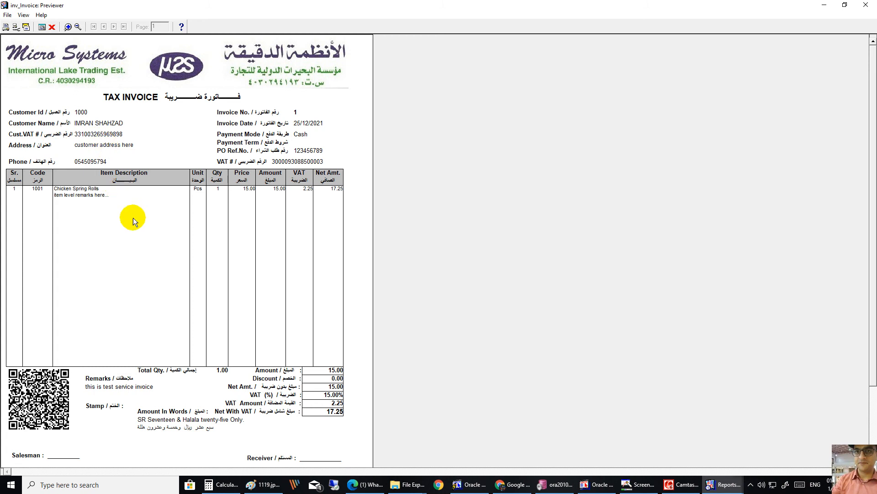
click(872, 6)
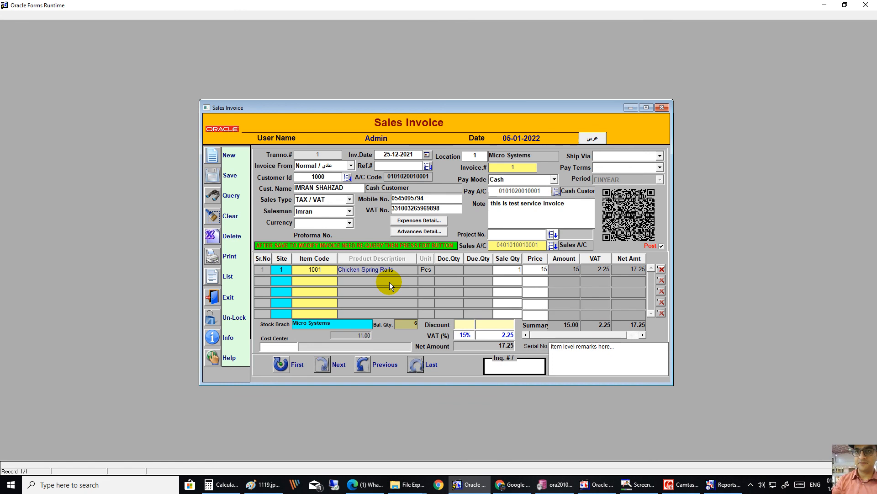
click(216, 299)
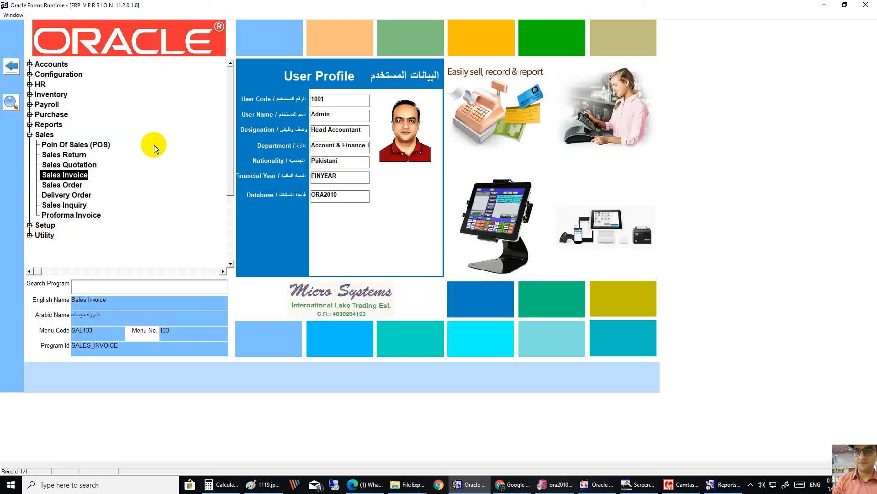
Step: Open View All Vouchers under Accounts and load voucher 5 referencing SLV_3
click(30, 64)
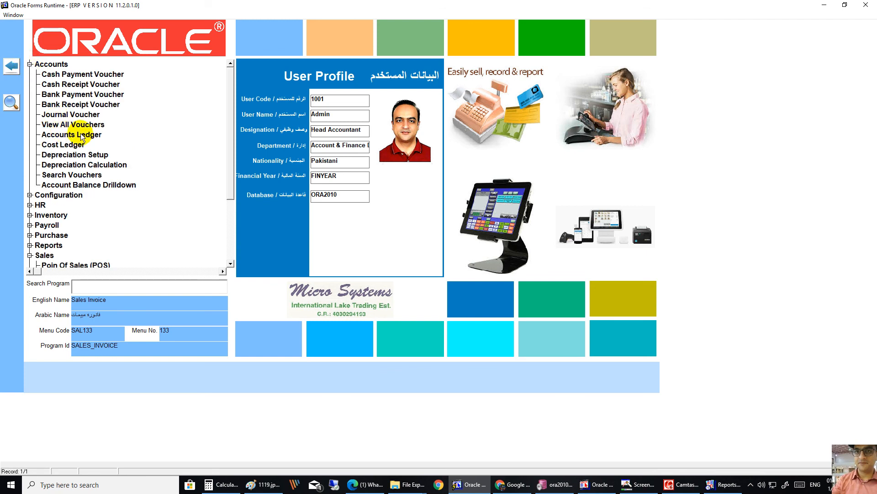
double_click(76, 124)
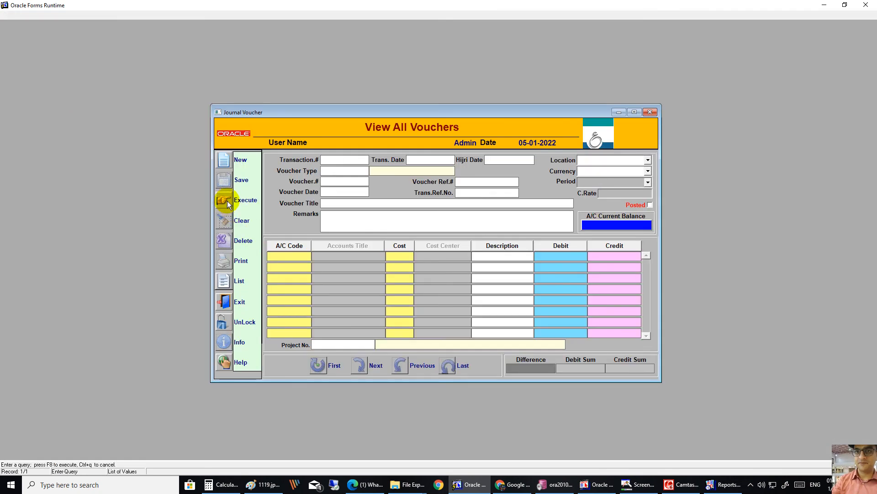
click(225, 200)
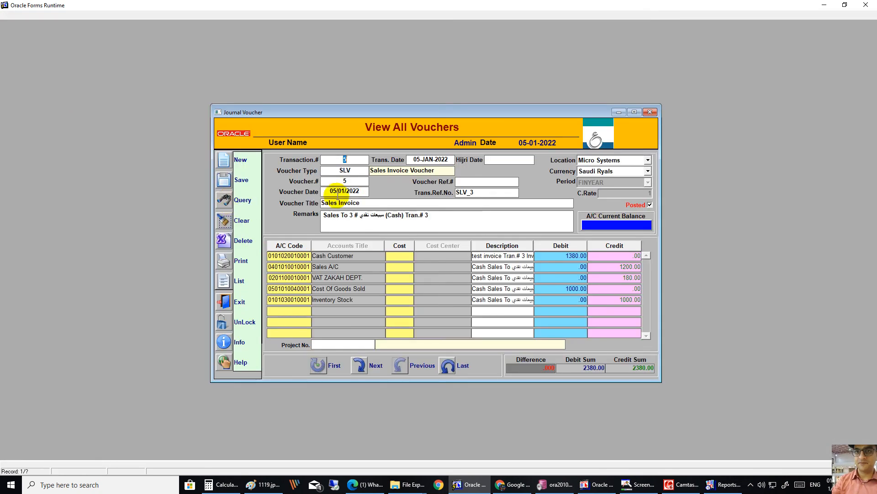
double_click(483, 190)
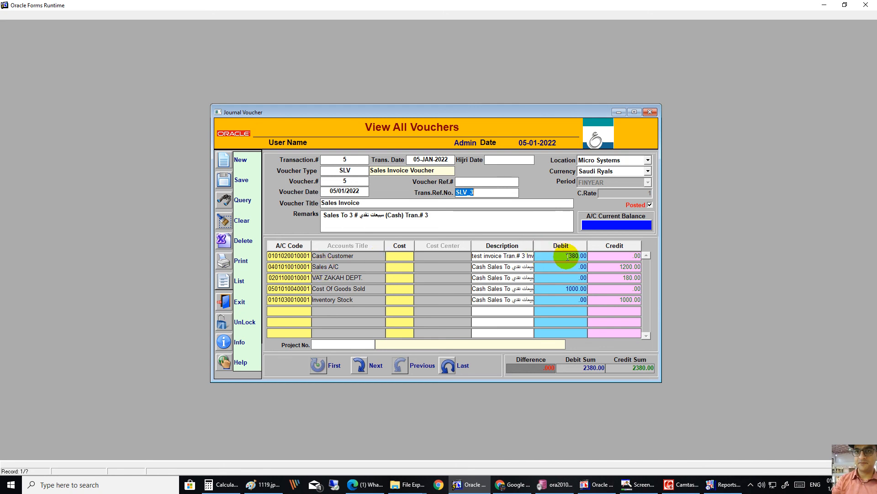
Step: Check the 1200.00 sales, 180.00 VAT and 1000.00 cost lines and account balances, then exit
click(355, 269)
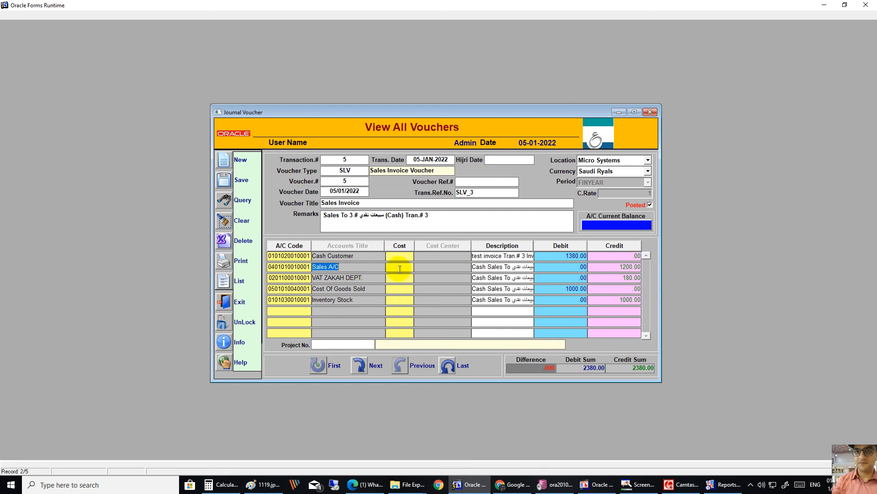
click(618, 269)
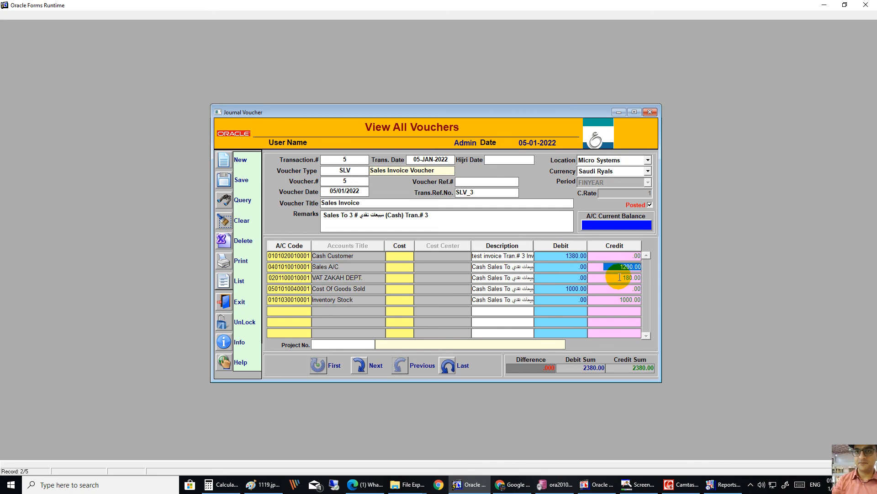
click(620, 278)
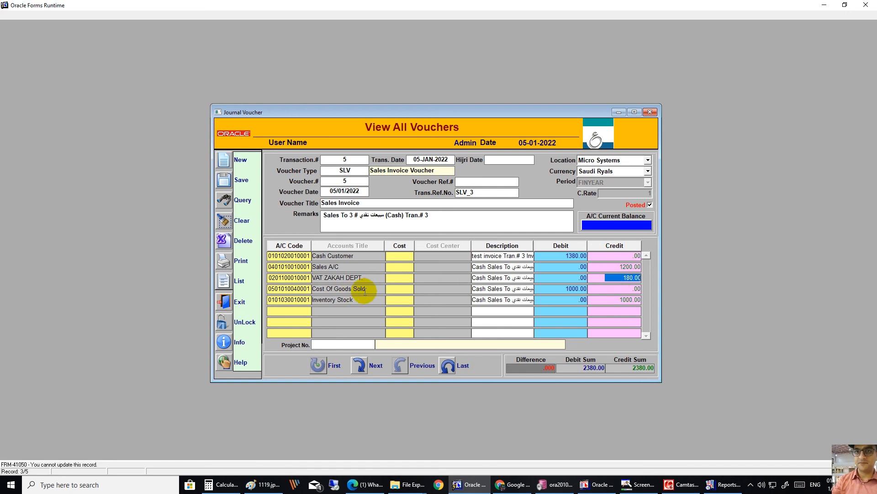
click(566, 289)
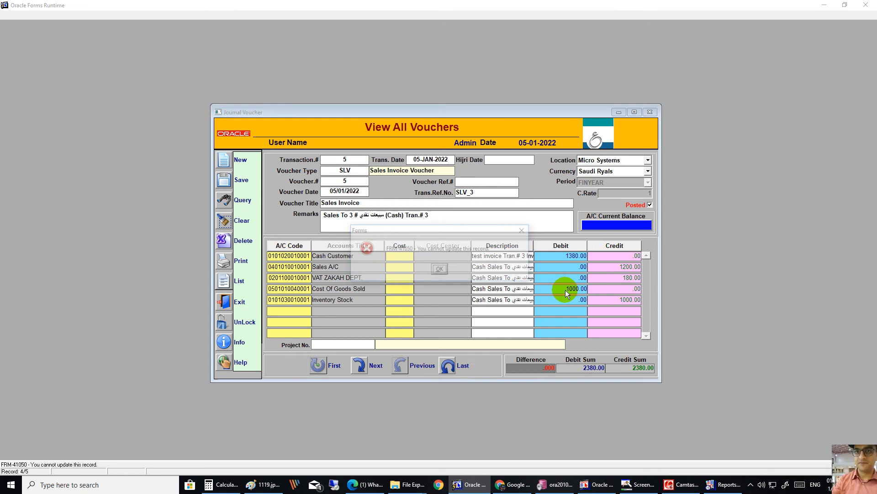
click(441, 269)
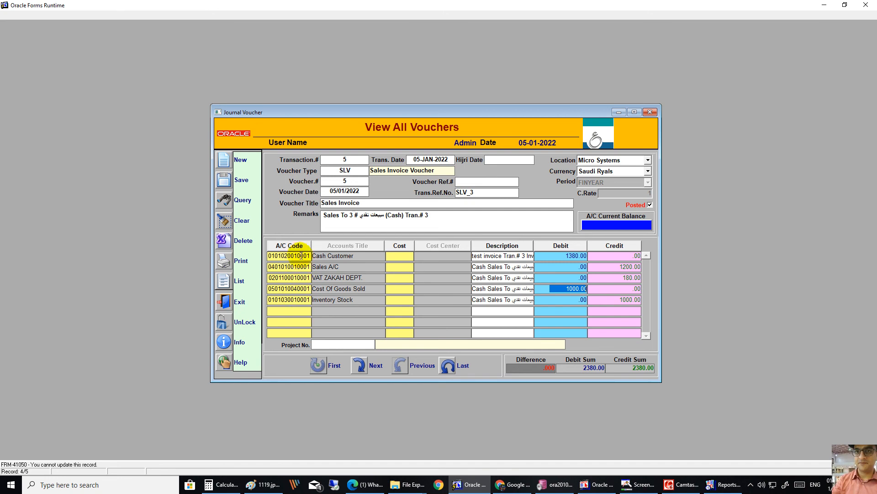
click(302, 256)
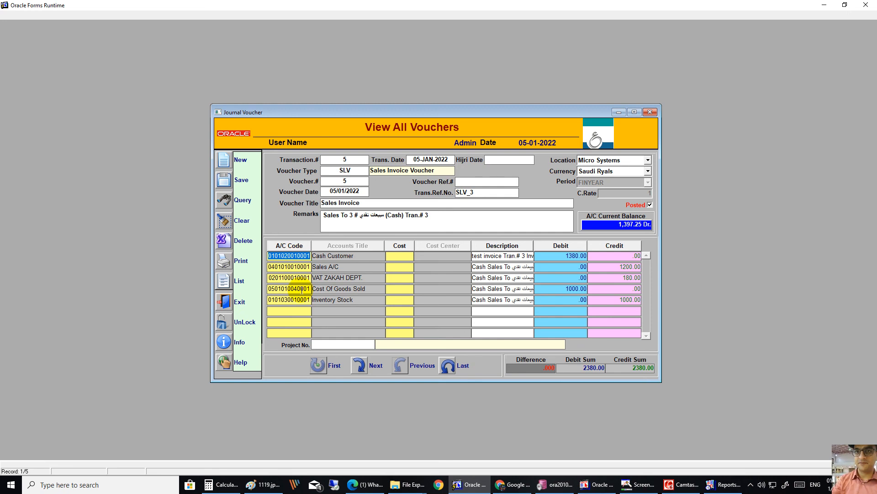
click(295, 278)
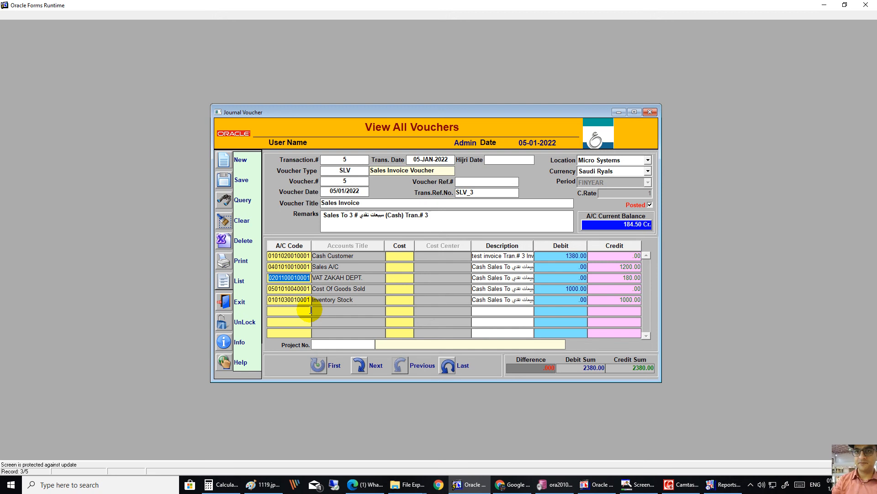
click(226, 300)
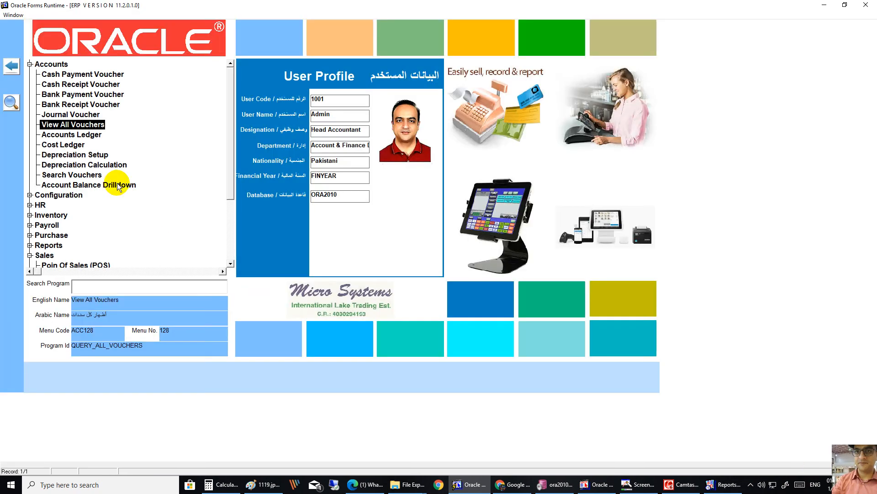
Step: Load the VAT ZAKAH DEPT. ledger in Saudi Ryals in the Accounts Ledger
double_click(85, 136)
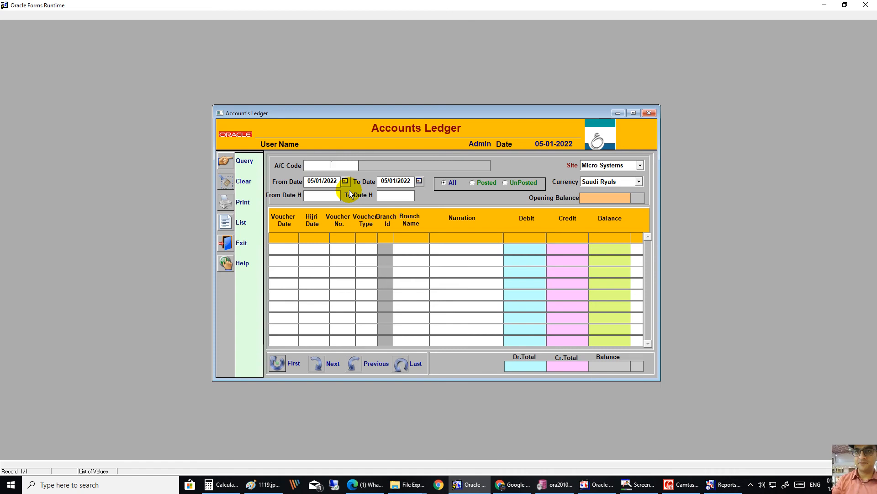
key(F9)
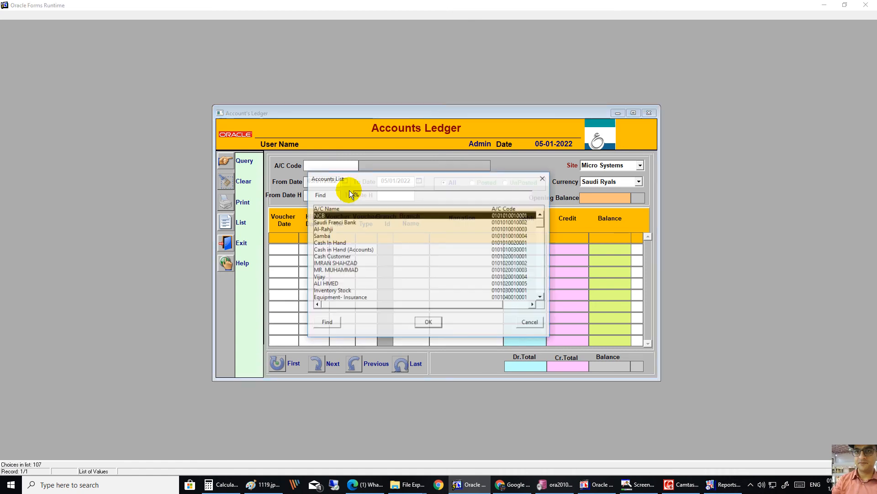
key(ctrl+v)
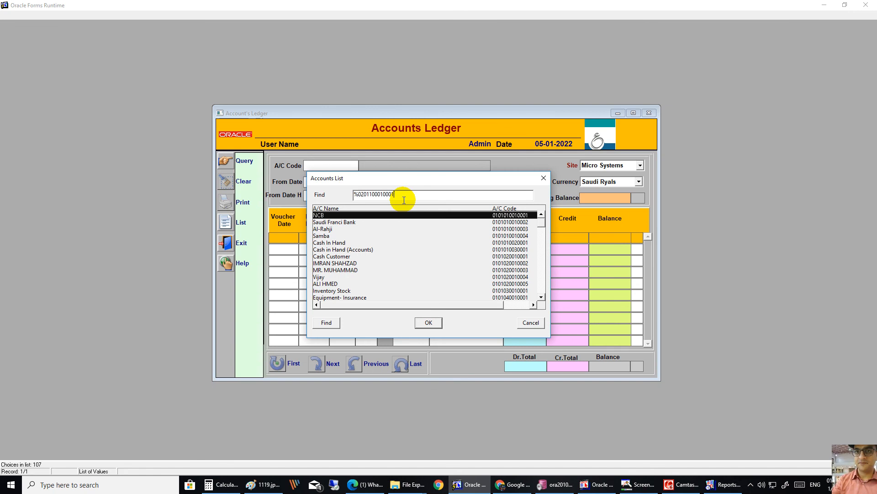
key(Return)
key(Return)
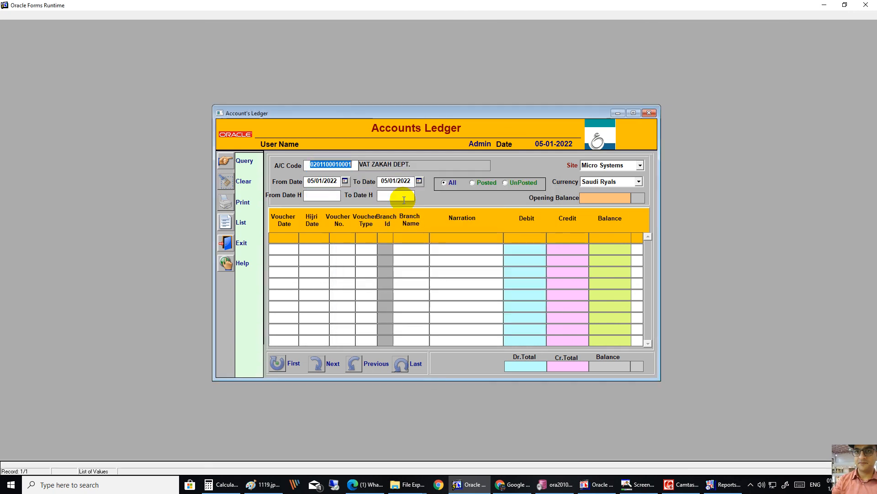
key(Tab)
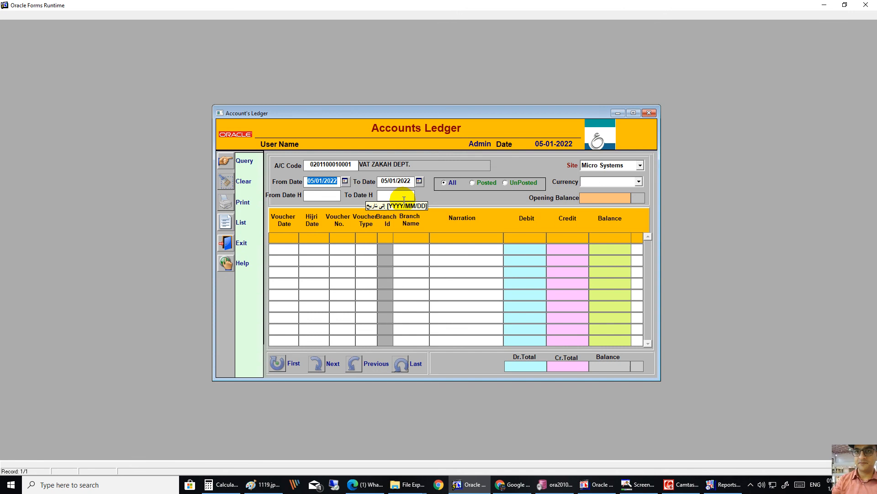
click(613, 180)
click(608, 189)
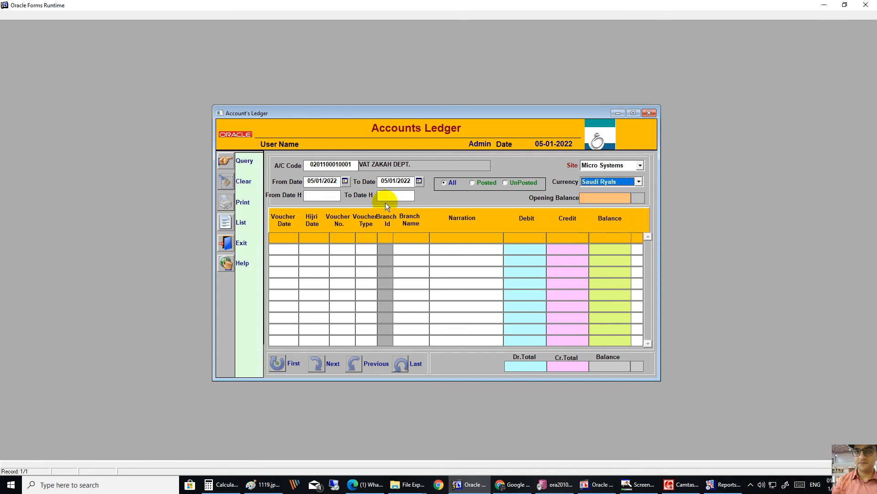
click(225, 161)
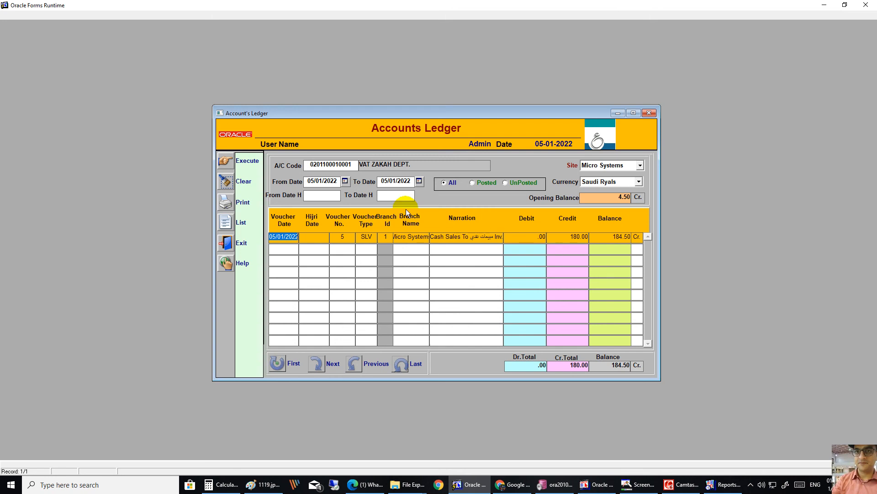
Step: Switch the ledger to the Sales A/C account and load its entries
click(350, 164)
key(F9)
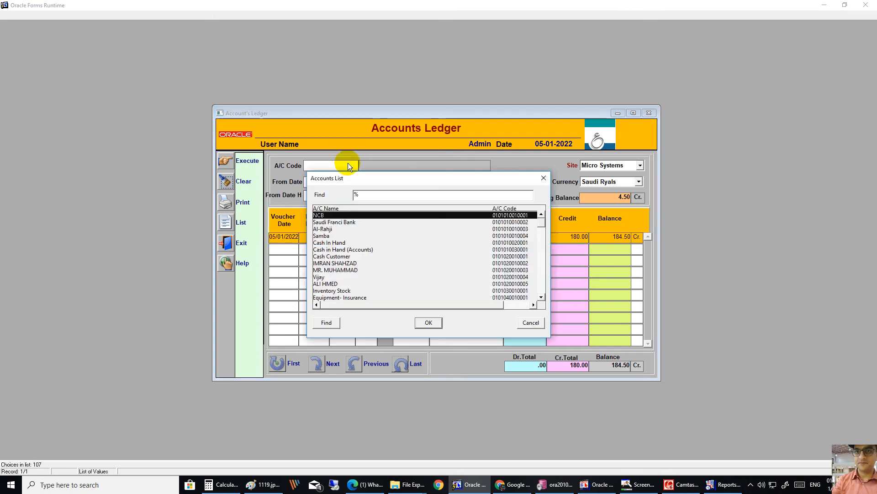
text(sales)
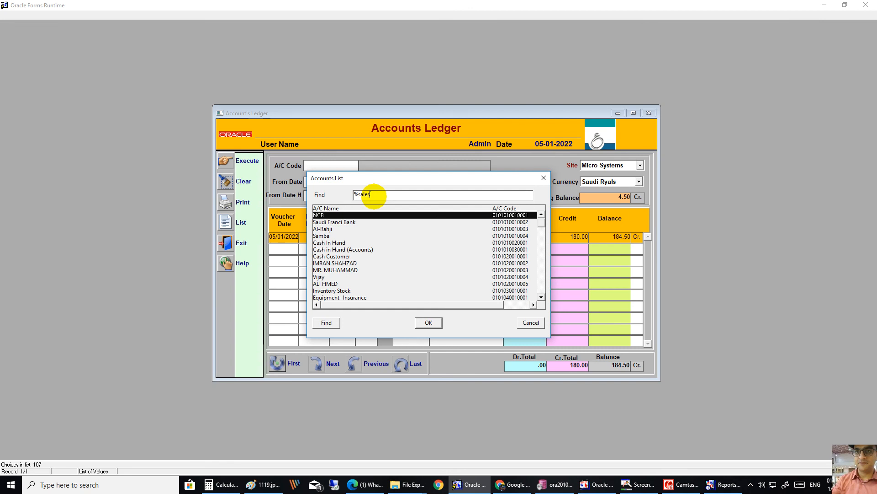
key(BackSpace)
key(BackSpace)
text(ales)
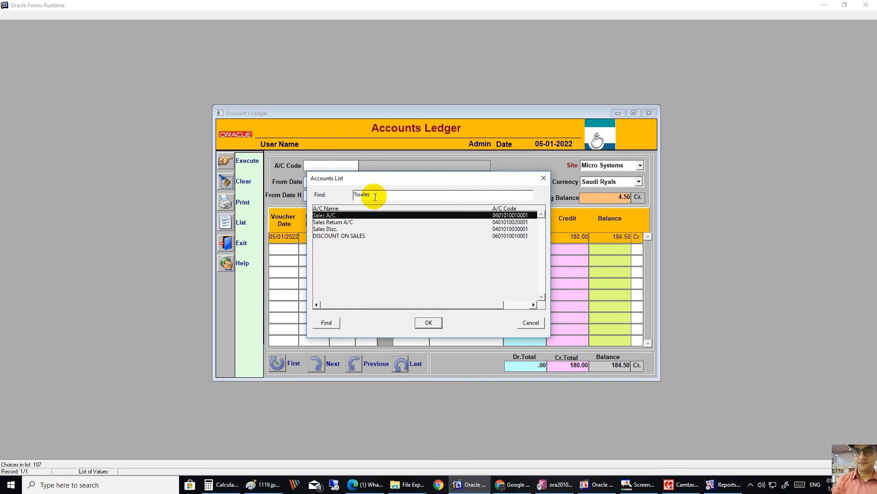
key(Return)
click(226, 161)
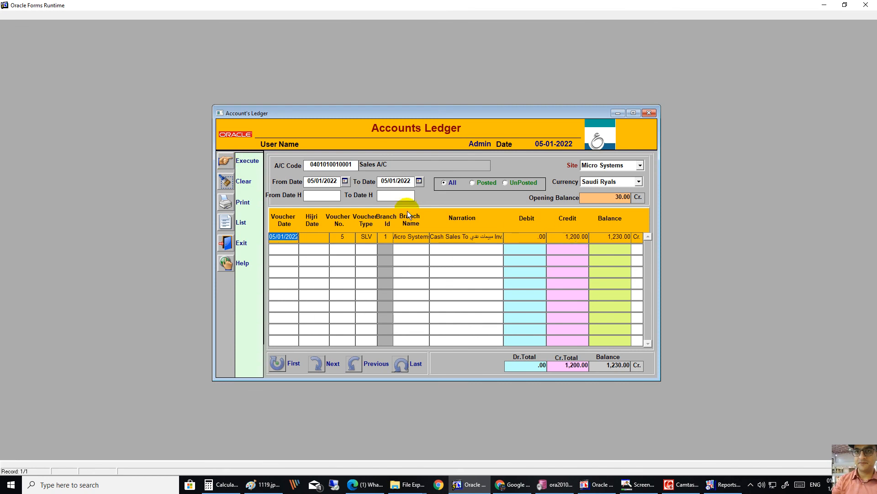
Step: Switch the ledger to the Cash Customer account and load its entries
double_click(355, 168)
key(BackSpace)
key(F9)
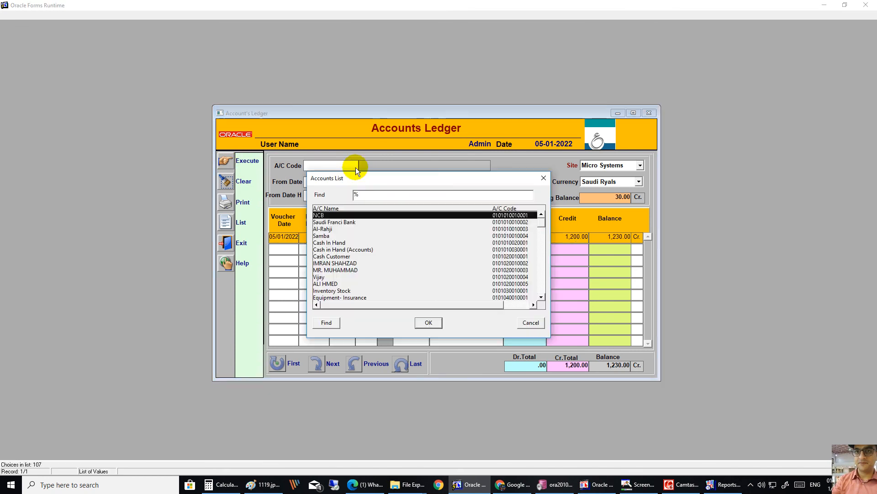
text(cash)
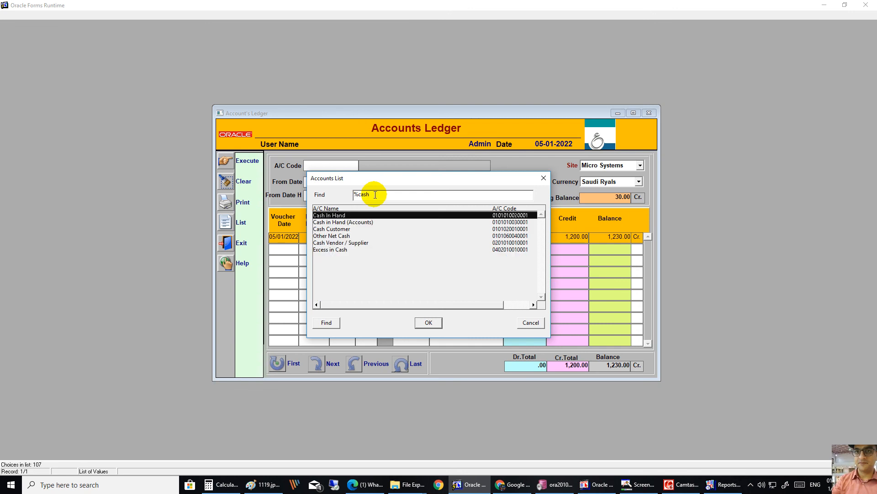
key(Down)
key(Down)
key(Return)
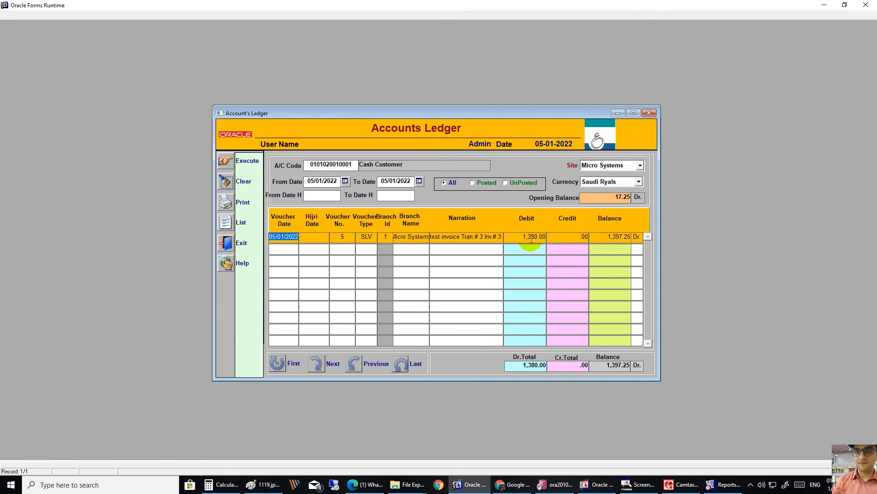
Step: Exit the ledger, open Sales Invoice under Sales, and query posted invoice 3
click(225, 242)
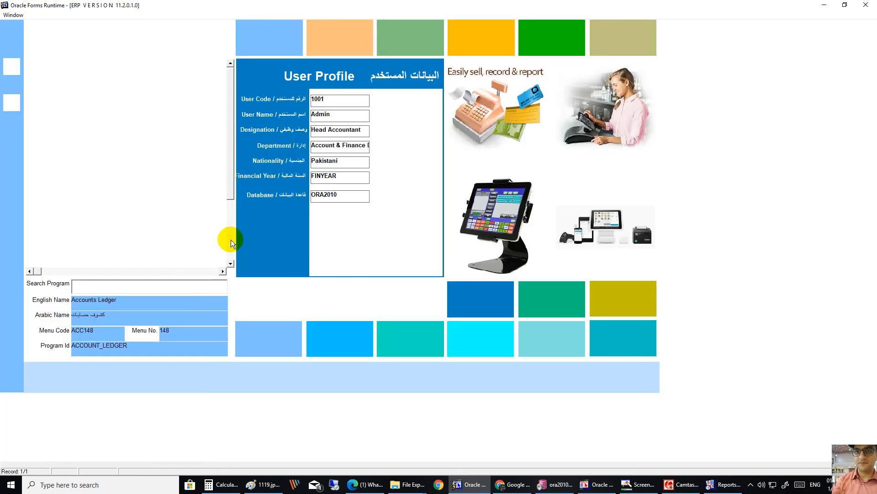
drag(230, 188, 234, 267)
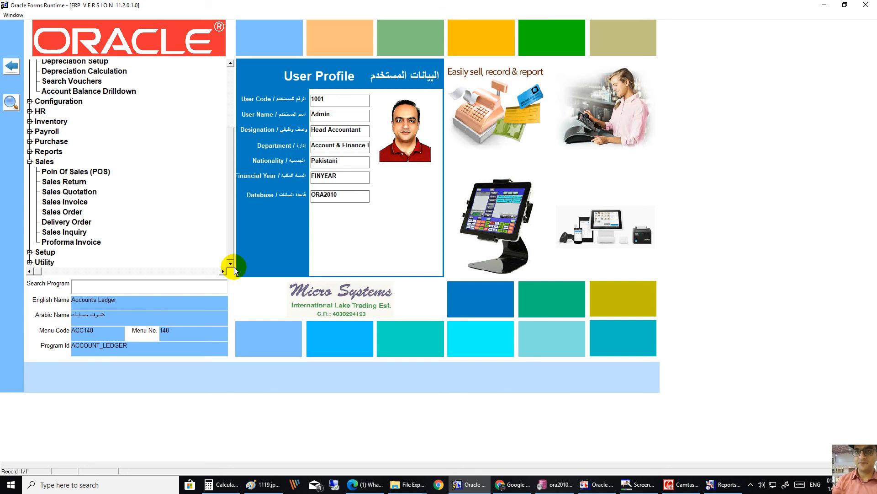
double_click(64, 202)
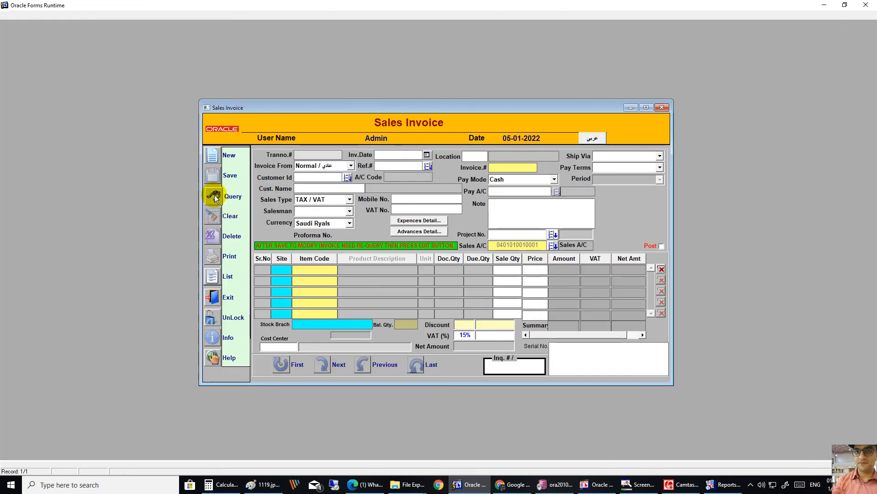
click(214, 195)
click(214, 196)
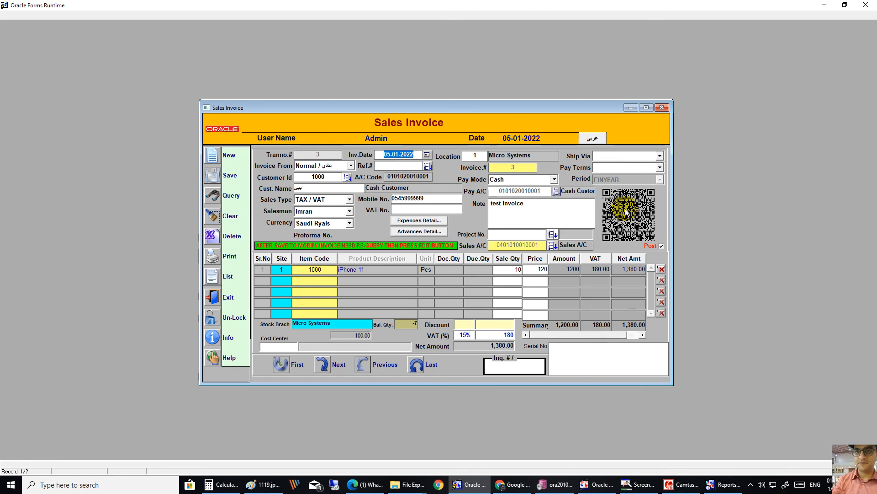
Step: Unlock invoice 3 and start a new blank invoice, leaving the customer unselected
click(218, 324)
click(429, 270)
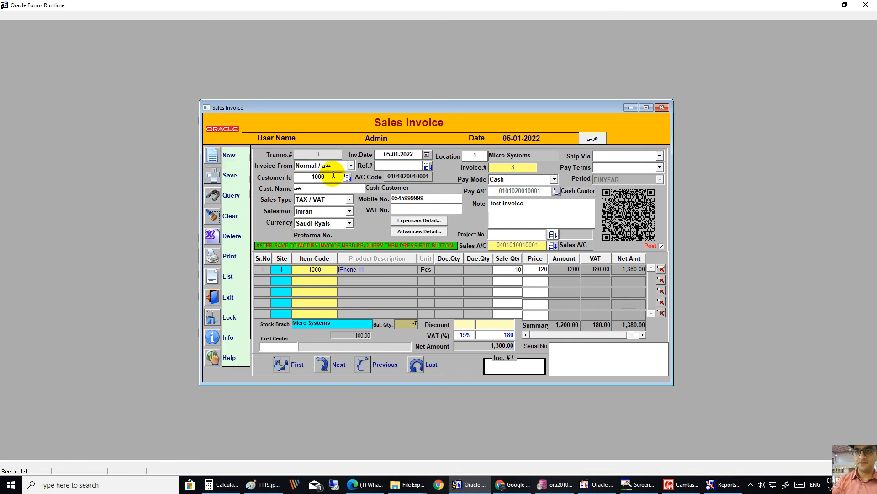
click(212, 155)
click(349, 178)
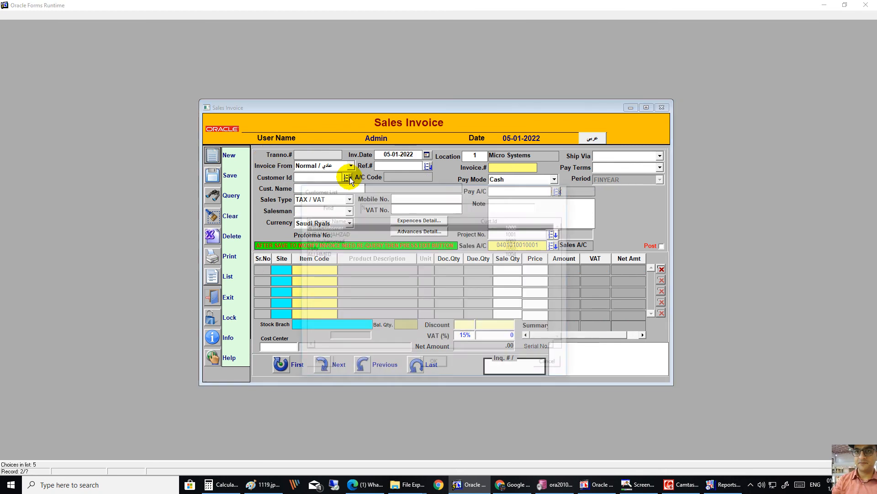
click(548, 364)
Step: Keep Cash pay mode and TAX / VAT sales type, then clear the form and switch to Arabic
click(510, 181)
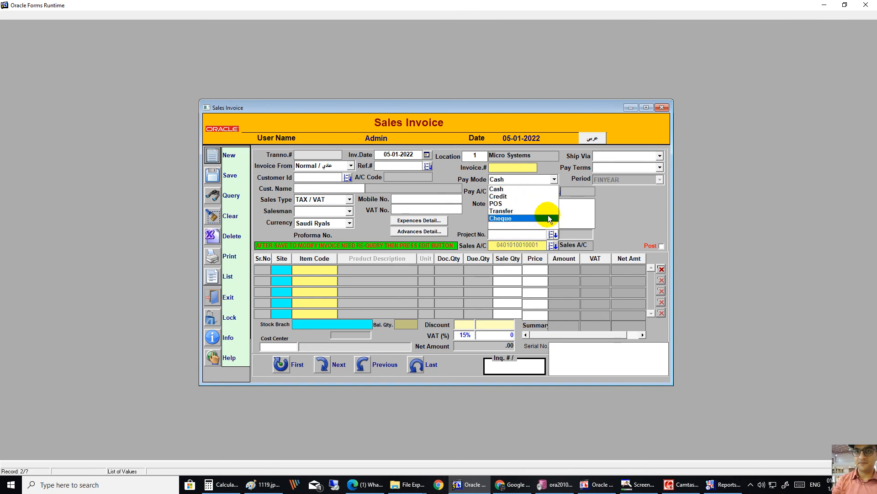
click(622, 207)
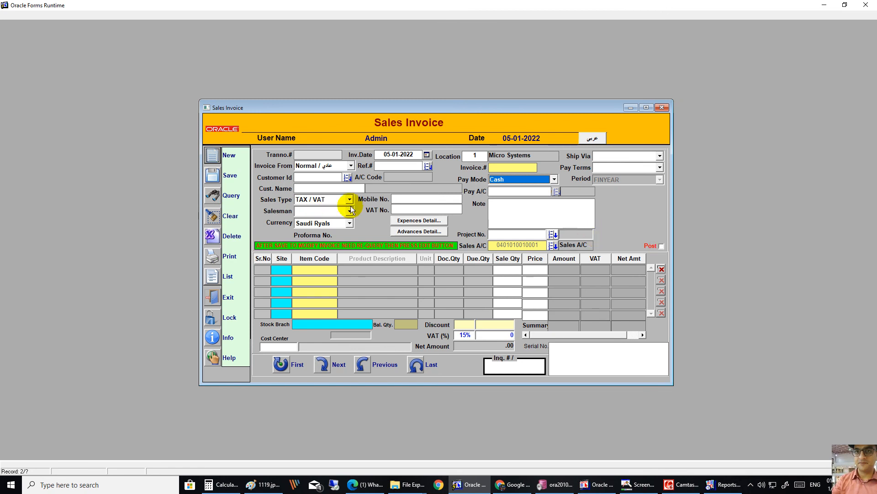
click(320, 201)
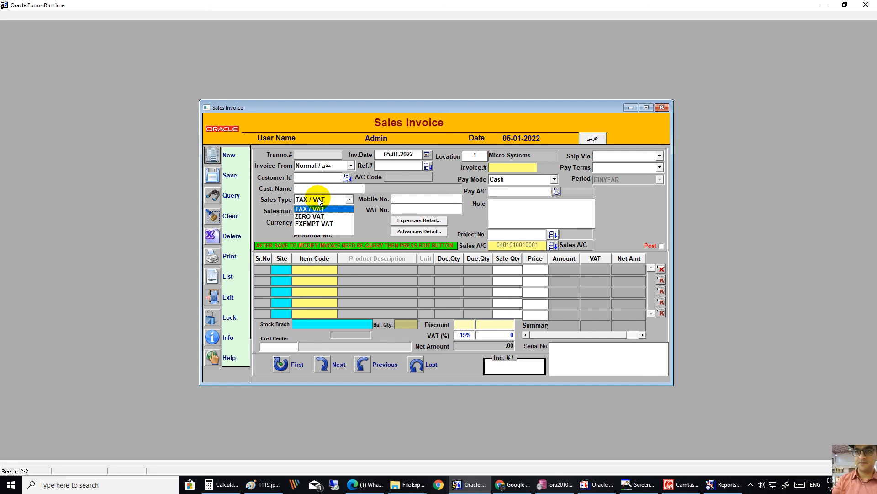
click(320, 201)
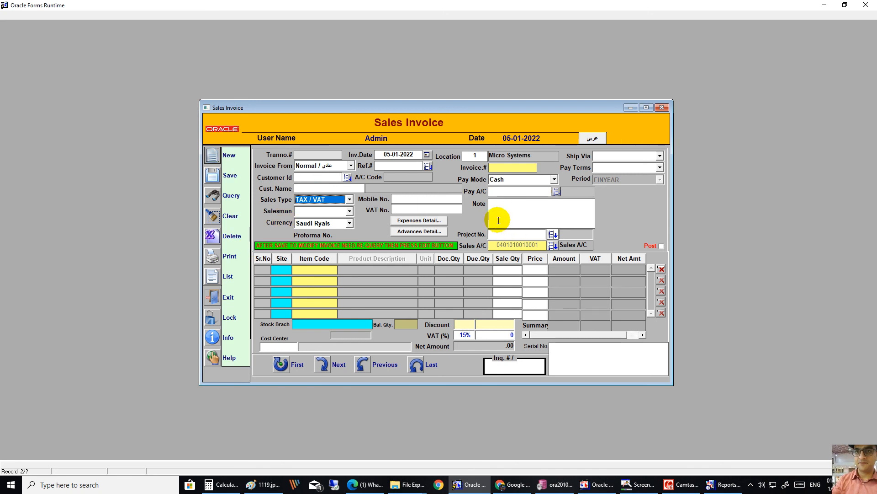
click(221, 217)
click(592, 139)
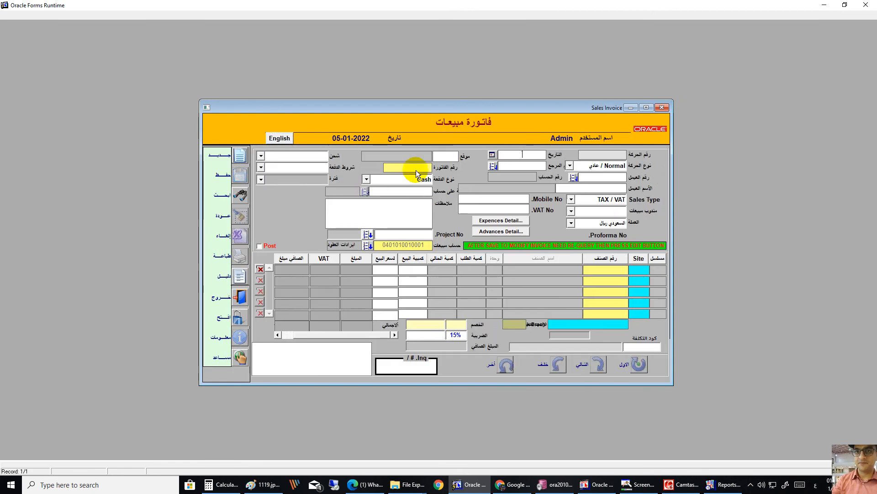
Step: Query saved invoices in the Arabic form, widen it, and page to invoice 1 dated 25.12.2021
click(240, 195)
click(240, 195)
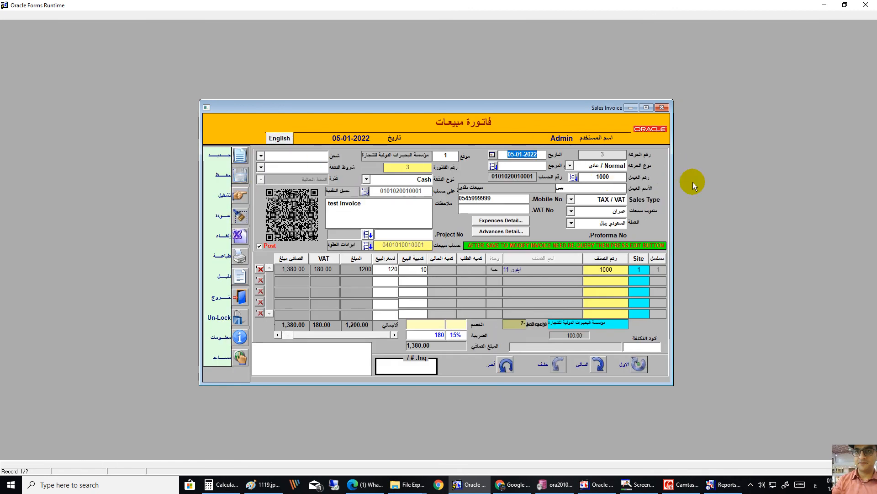
drag(673, 177, 694, 177)
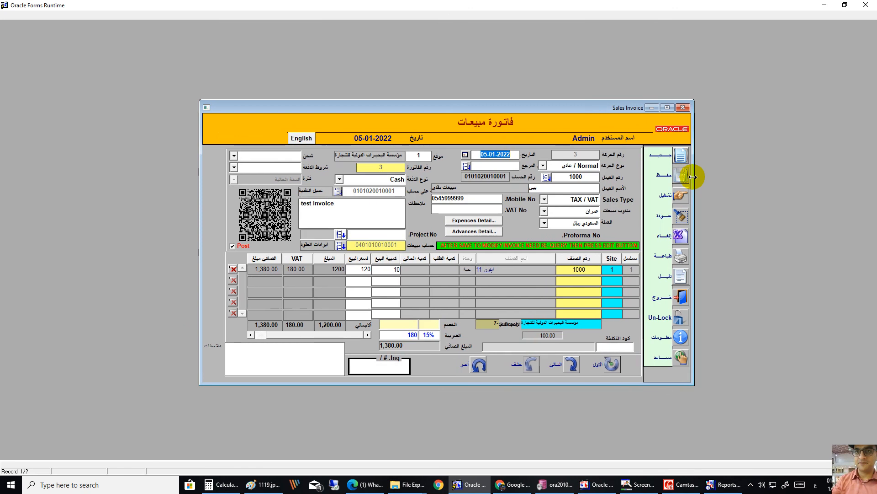
click(567, 366)
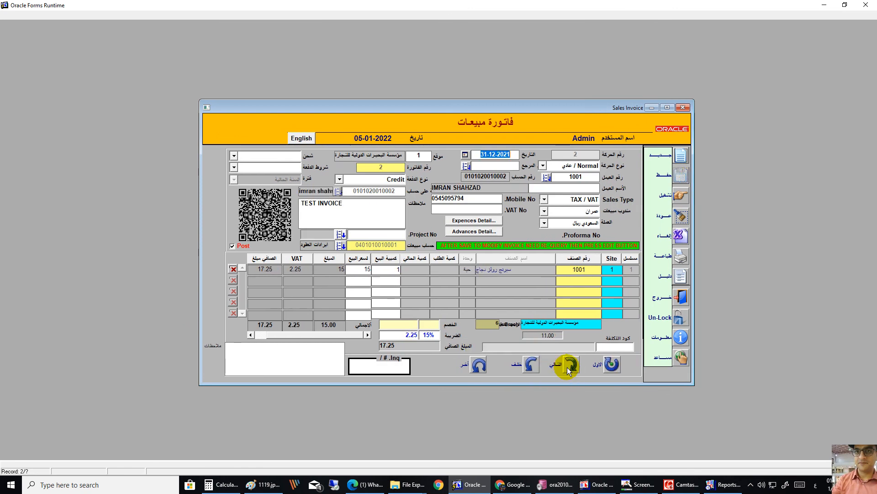
click(567, 366)
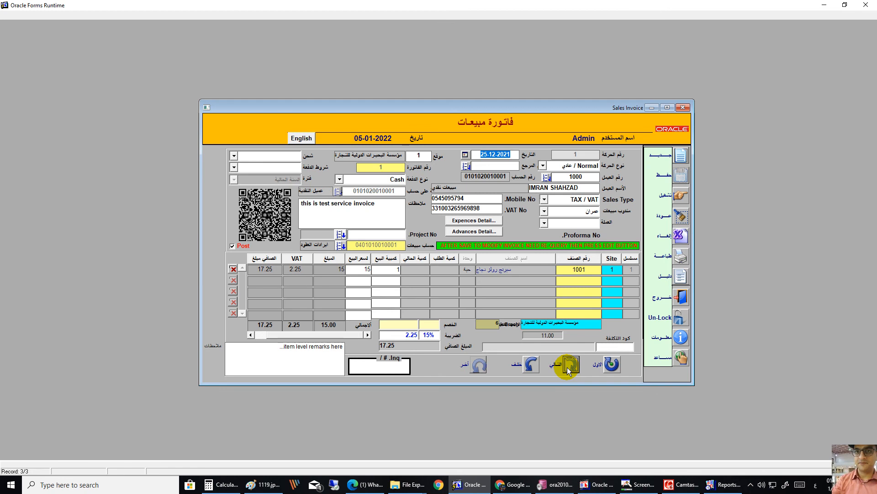